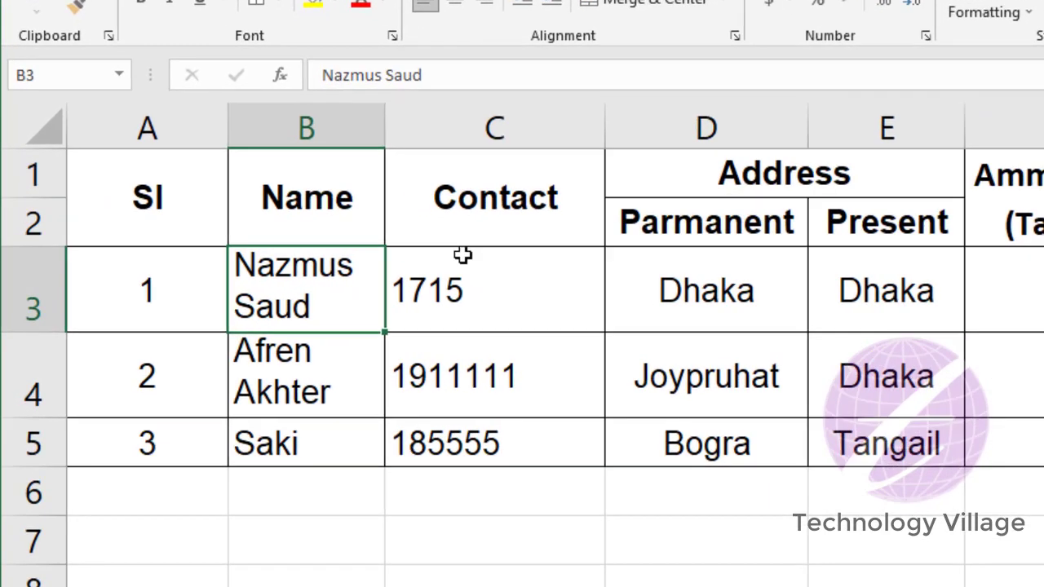
Step: Format the first contact cell C3 as Text and enter 01715 with its leading zero
left_click(488, 278)
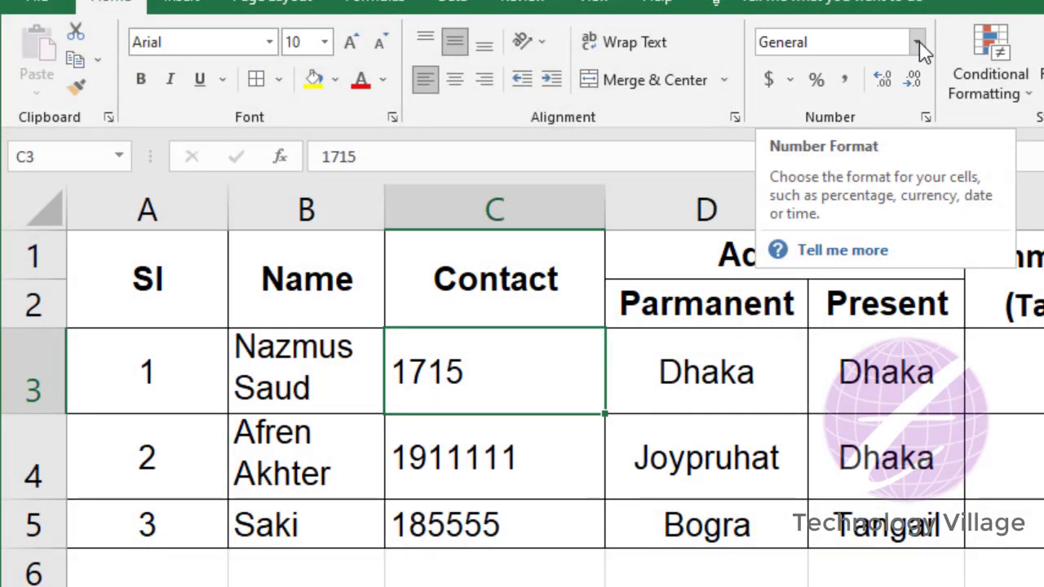
left_click(917, 45)
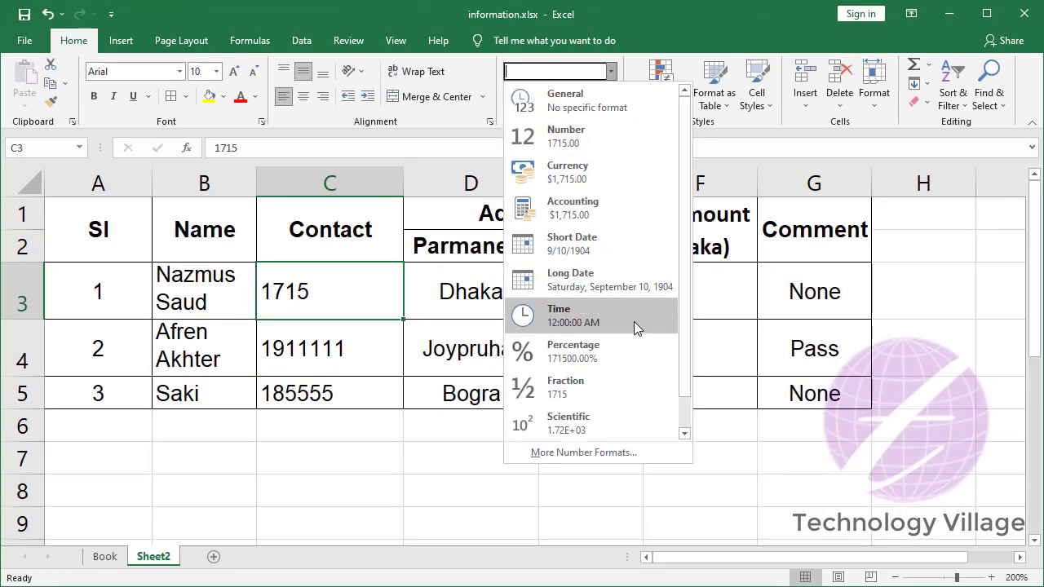
left_click(302, 294)
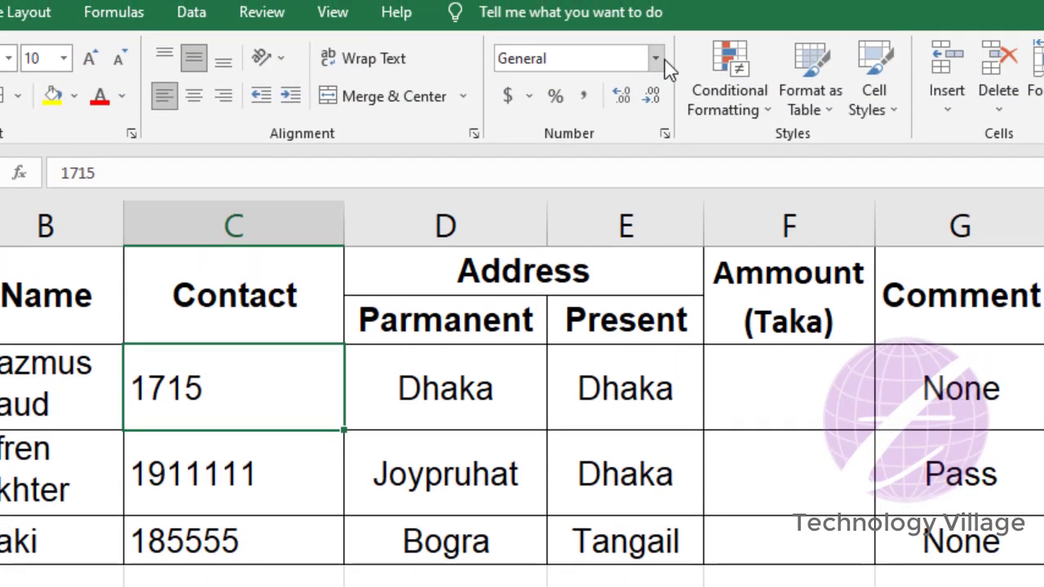
left_click(657, 61)
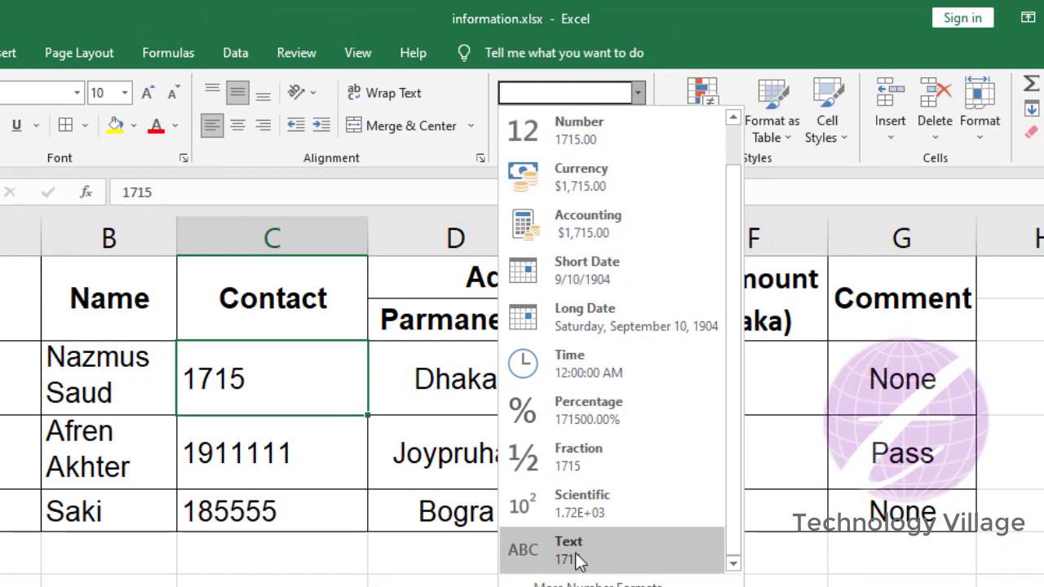
left_click(580, 561)
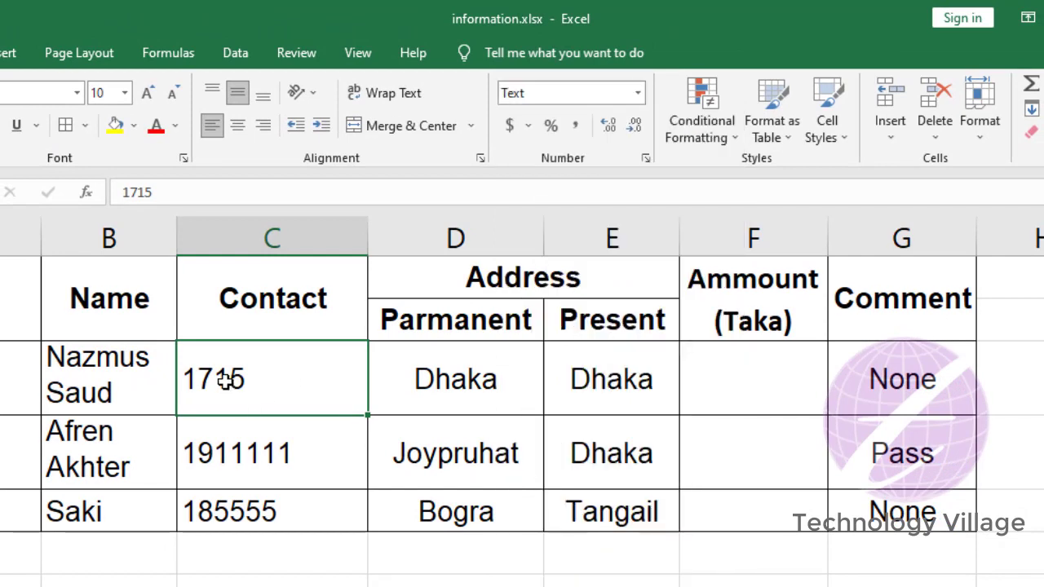
type("01")
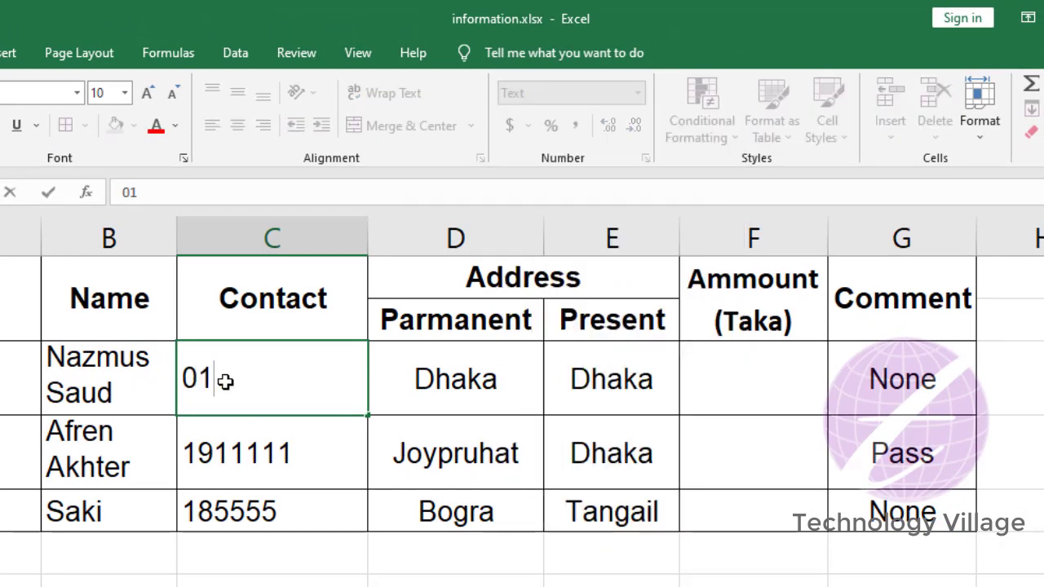
type("715")
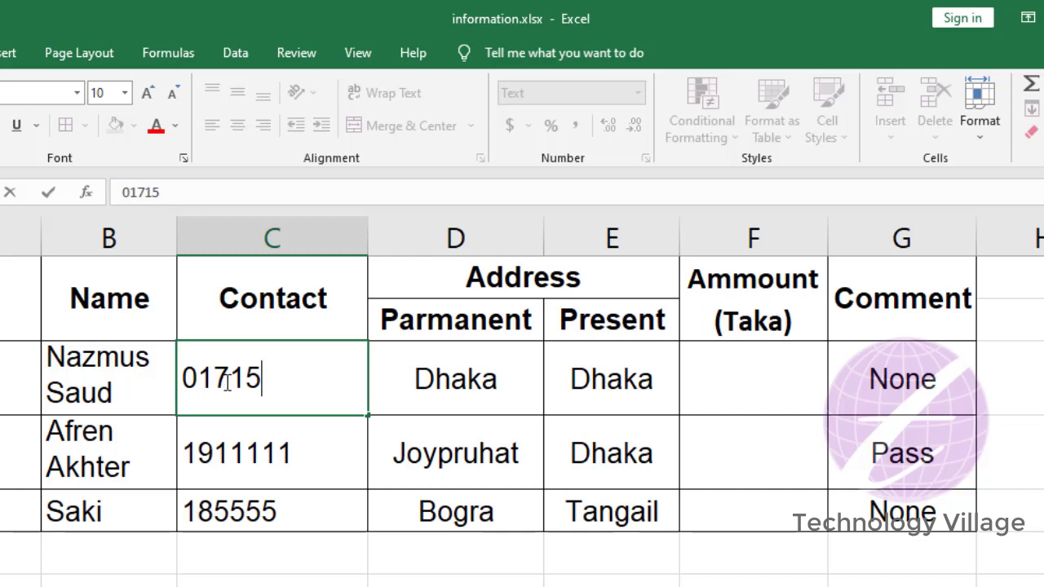
left_click(291, 454)
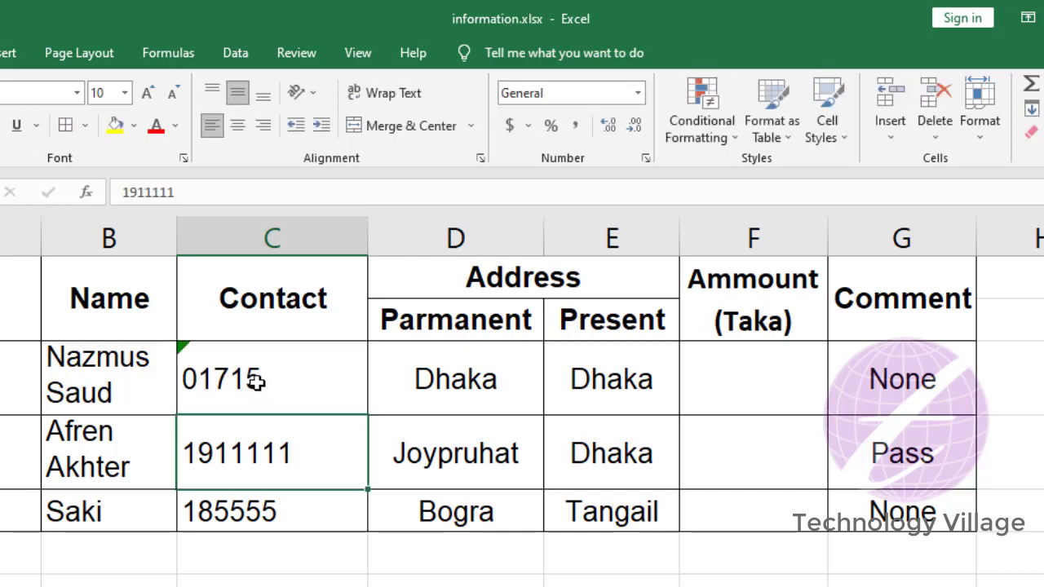
Step: Reapply the Text number format to the 01715 contact cell
left_click(282, 383)
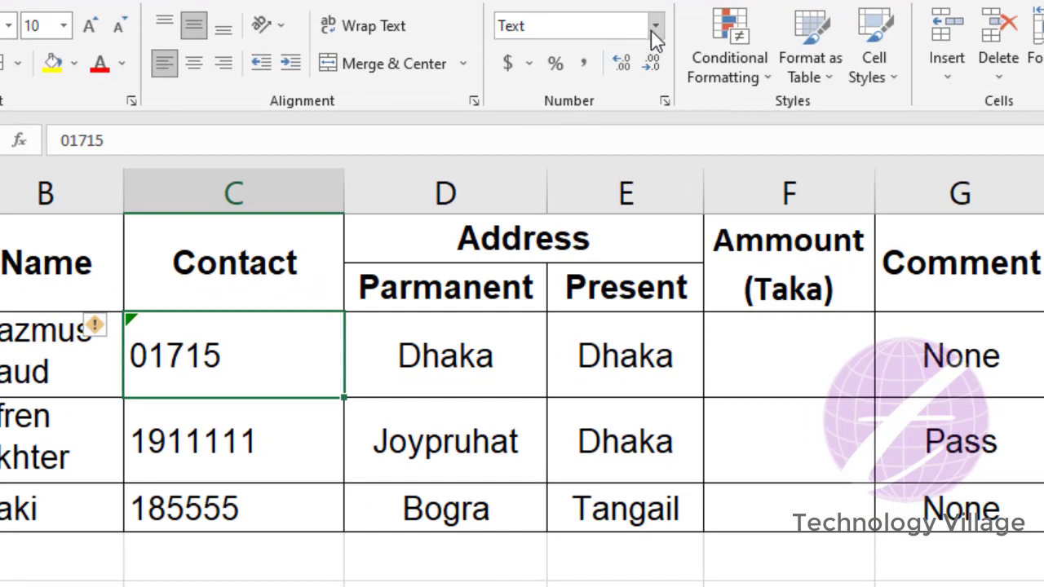
left_click(654, 27)
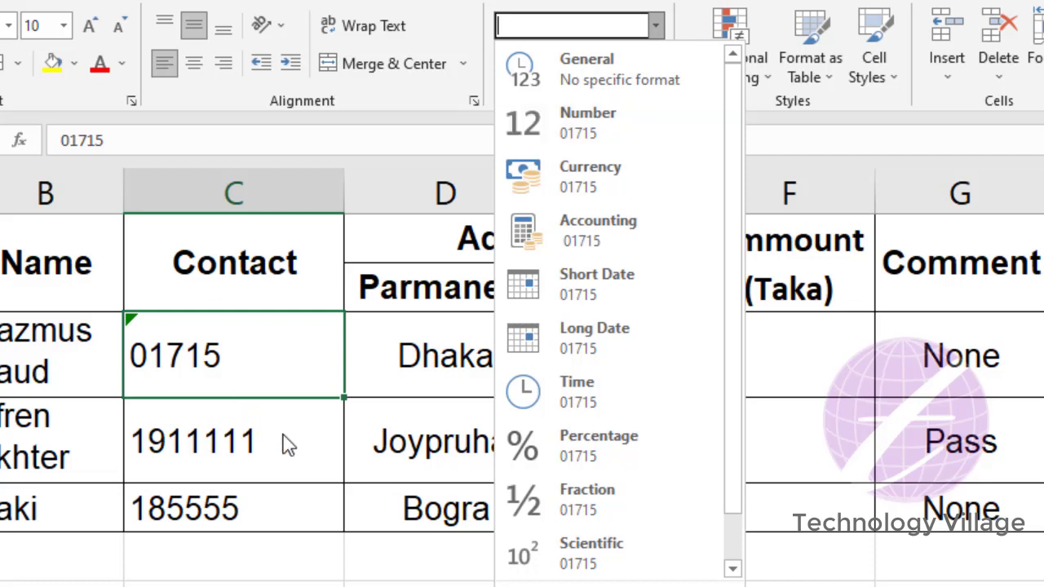
type("Text")
key("Return")
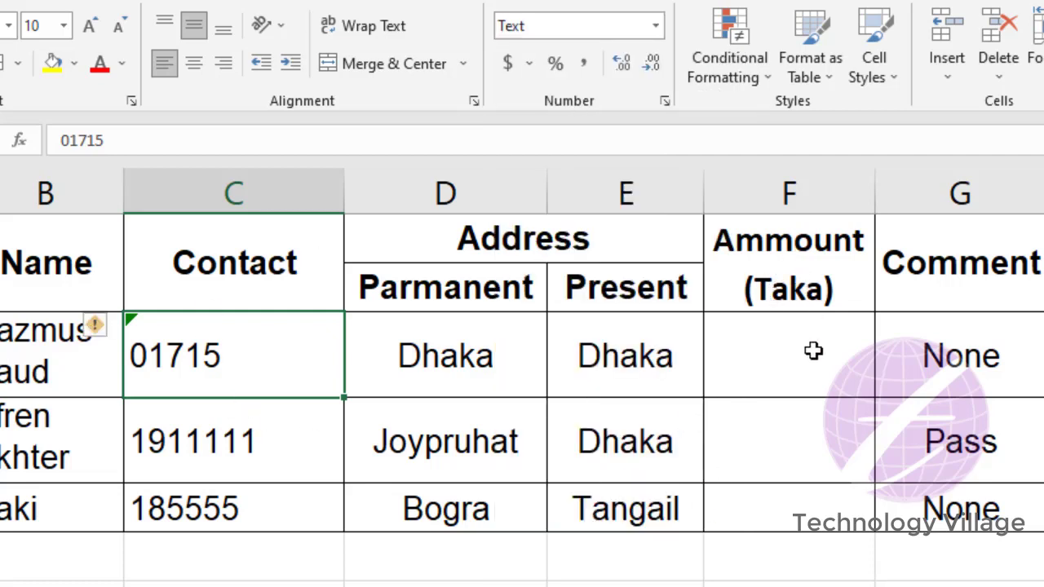
Step: Enter 200 in the first student's Amount (Taka) cell
left_click(798, 346)
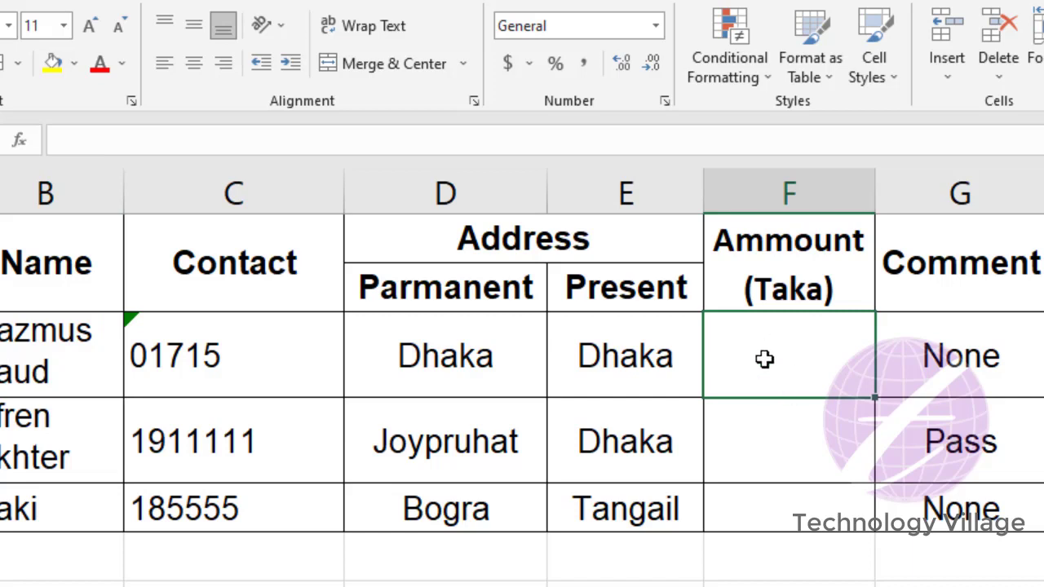
type("200")
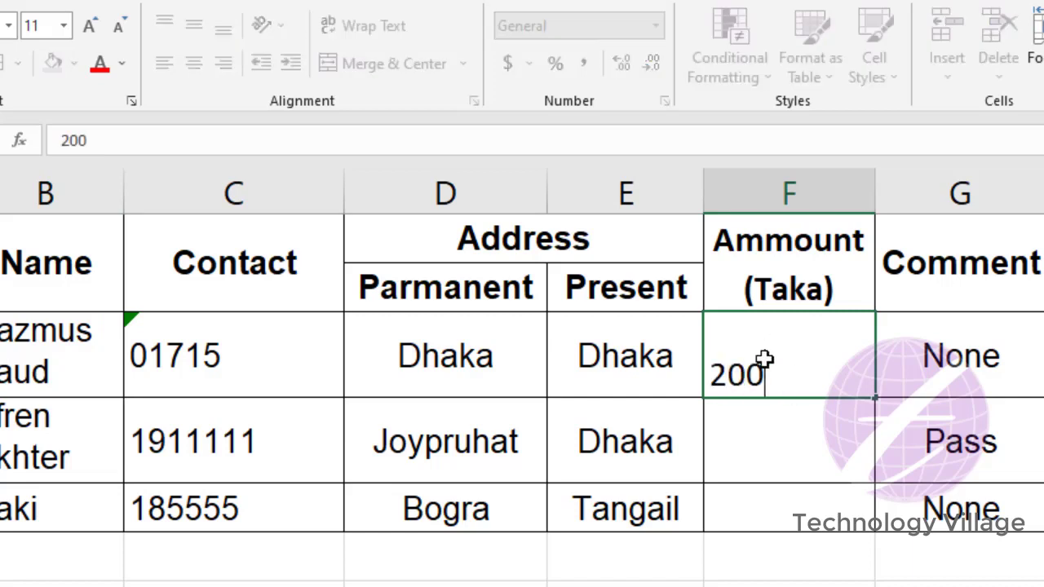
key("Return")
left_click(815, 366)
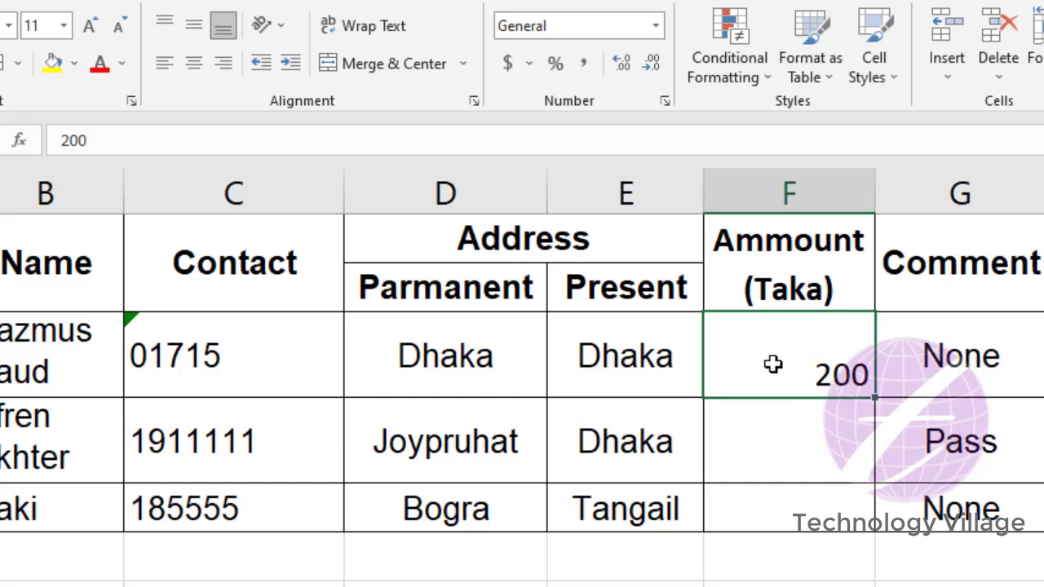
Step: Apply Number, then Currency, then Accounting format to 200, ending as $ 200.00
left_click(655, 27)
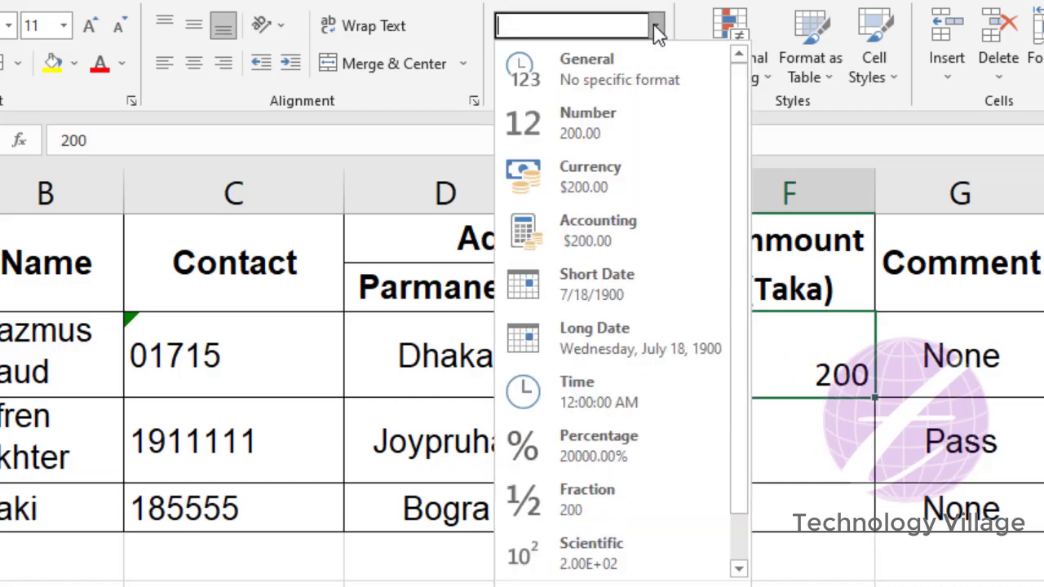
left_click(605, 142)
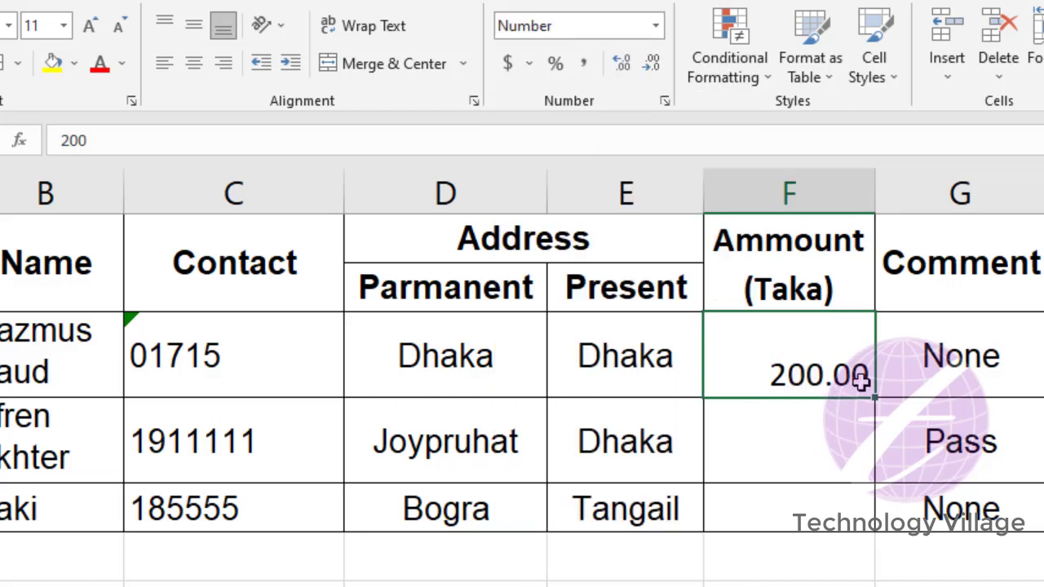
left_click(655, 26)
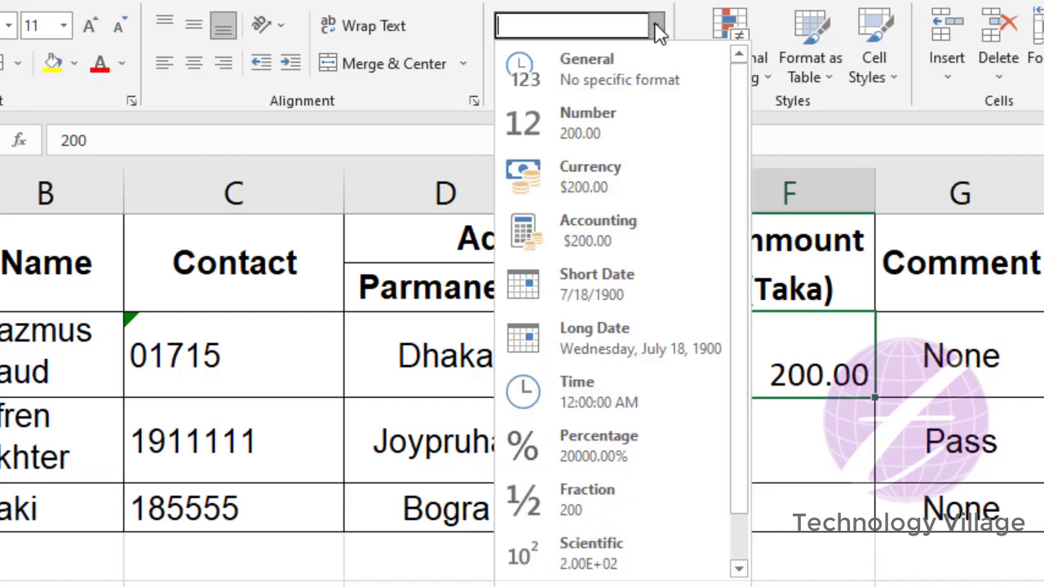
left_click(584, 182)
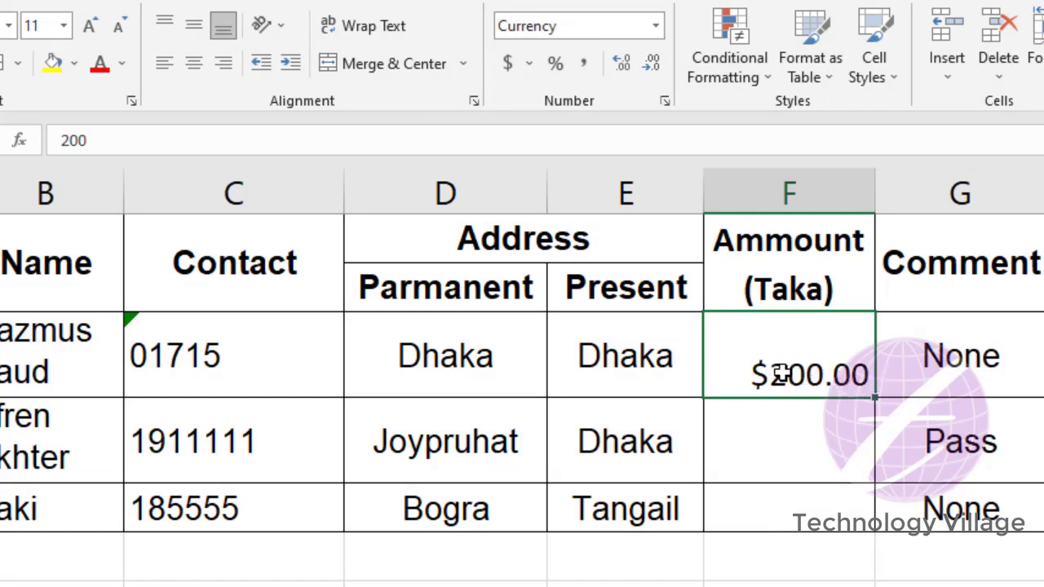
left_click(656, 25)
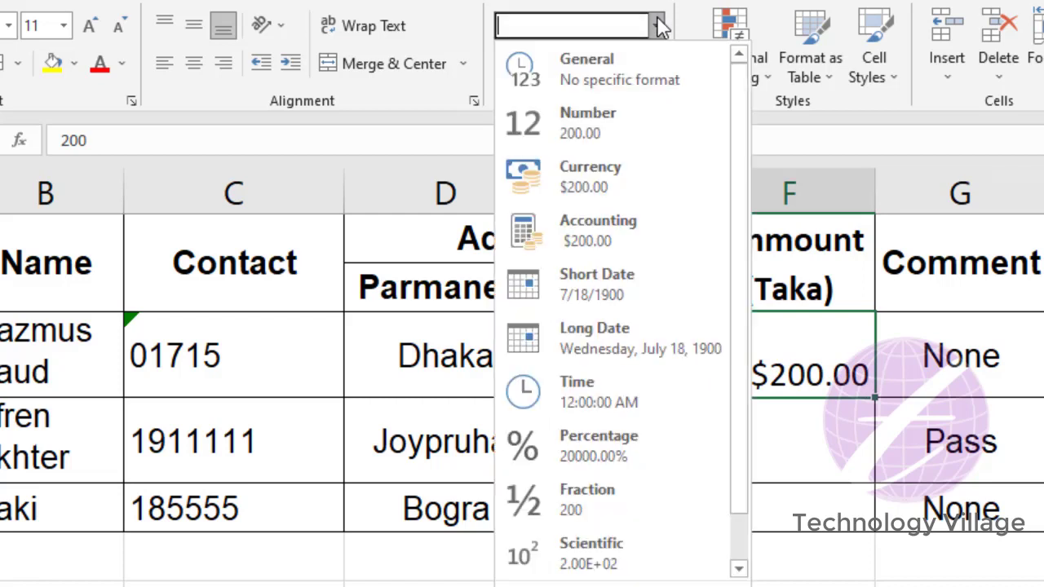
left_click(624, 228)
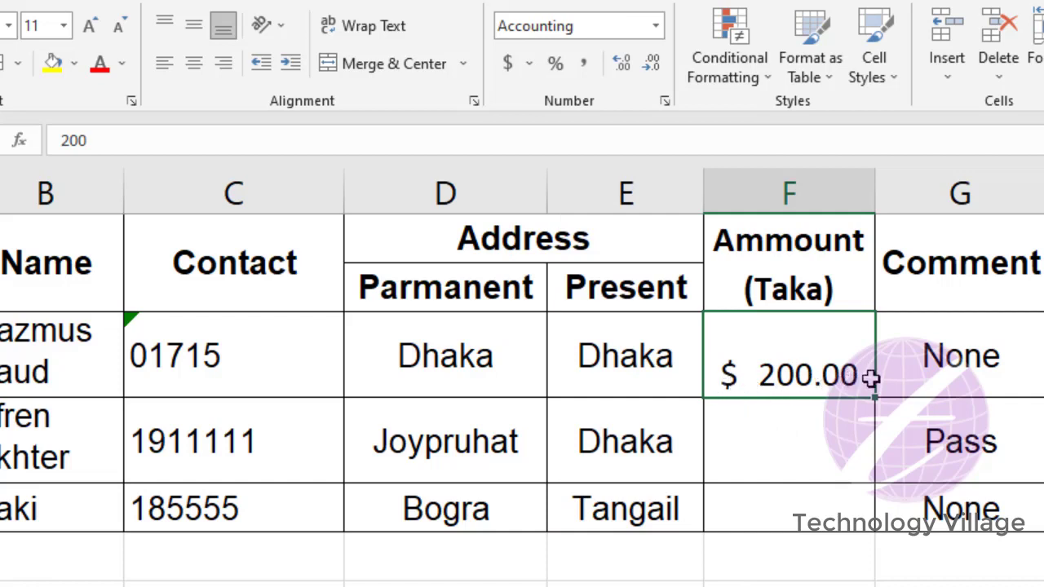
left_click(658, 29)
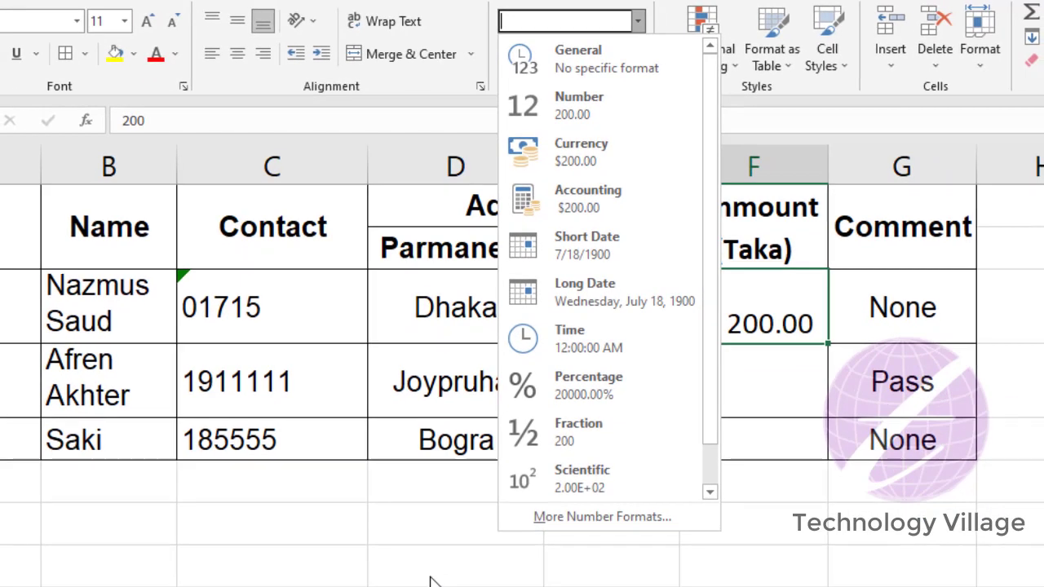
left_click(420, 532)
Step: Format an empty cell below the table as Date and enter 02/05/2020
left_click(424, 519)
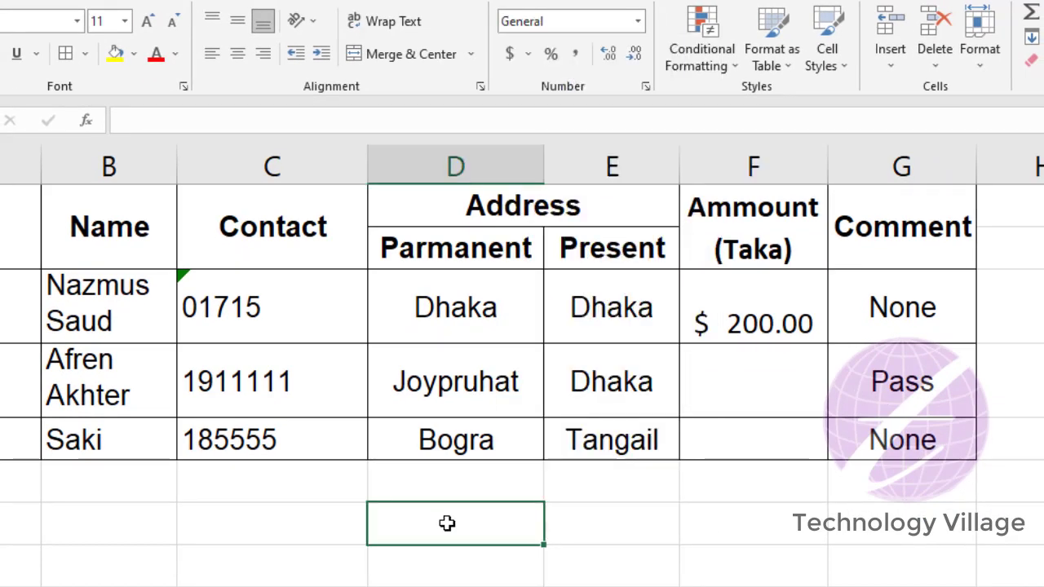
left_click(638, 22)
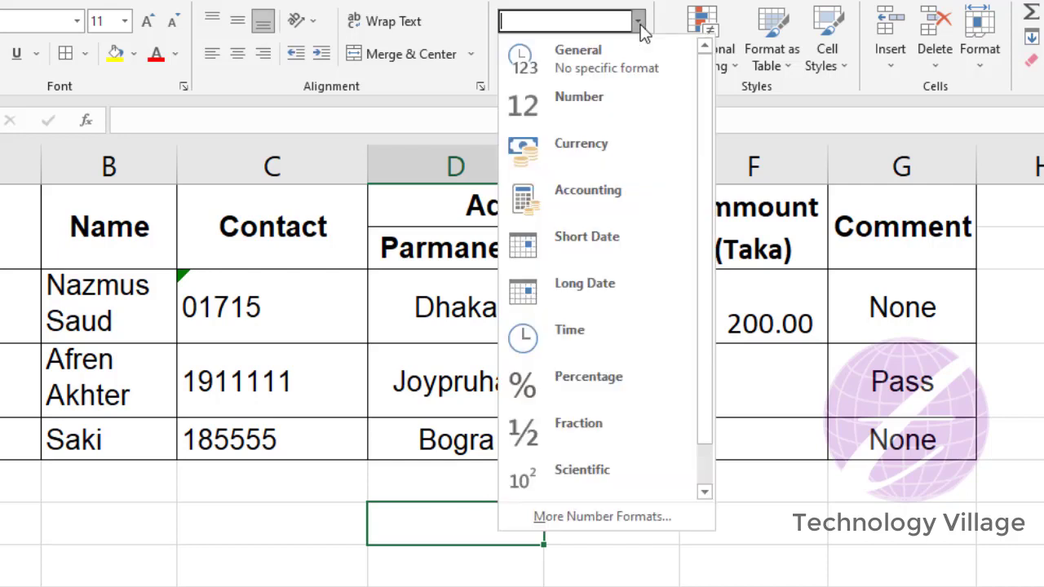
left_click(637, 236)
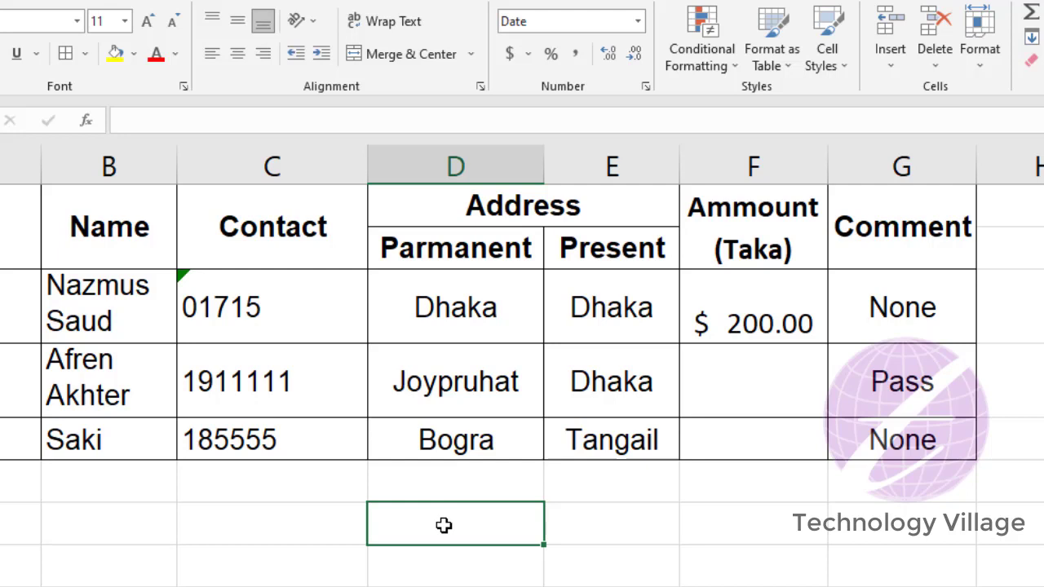
type("02/05/20")
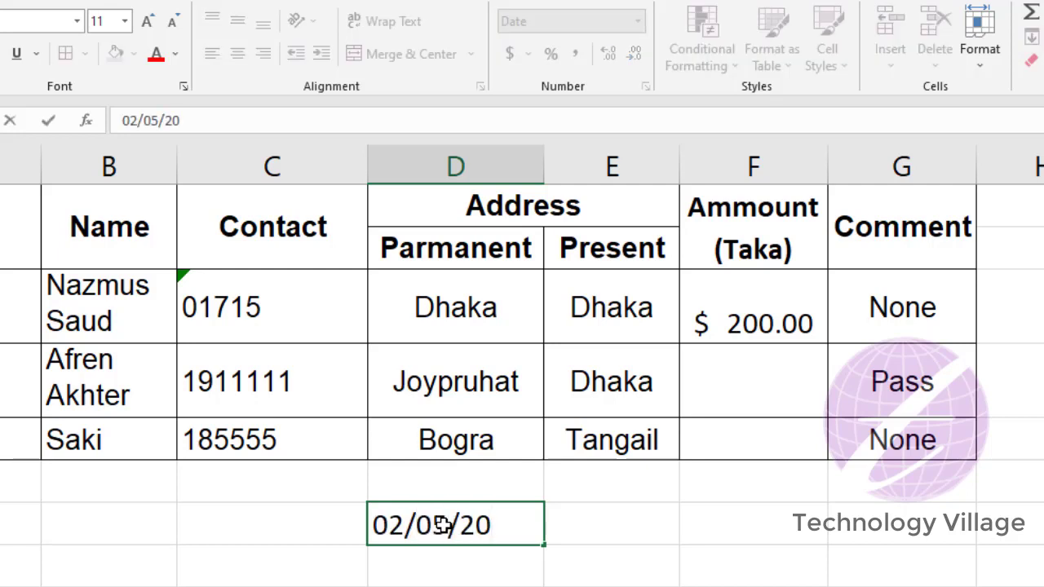
type("20")
key("Return")
left_click(461, 531)
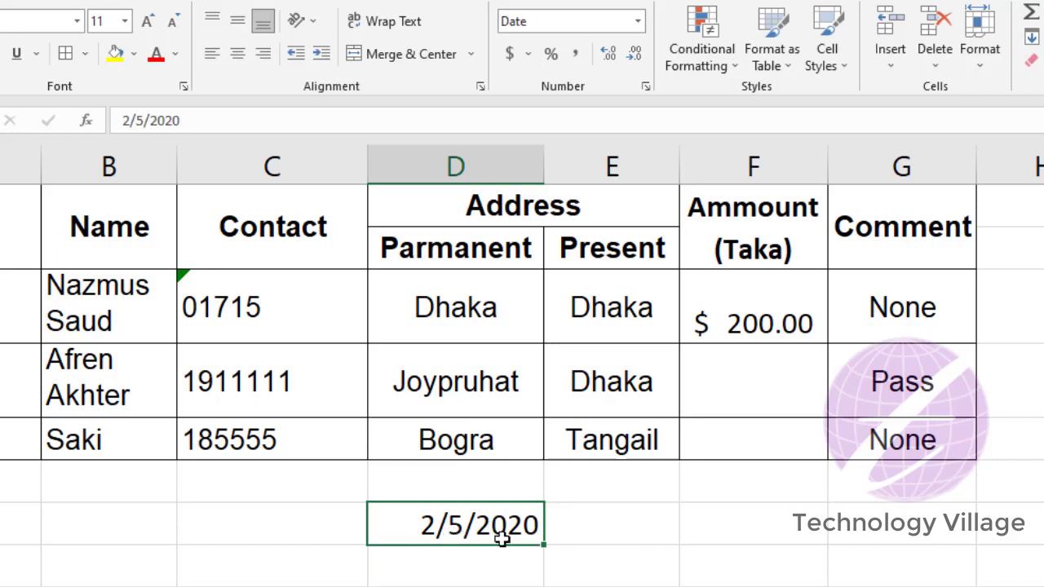
Step: Show the date as Long Date, widen column D, then switch the cell to Time format
left_click(640, 21)
left_click(598, 296)
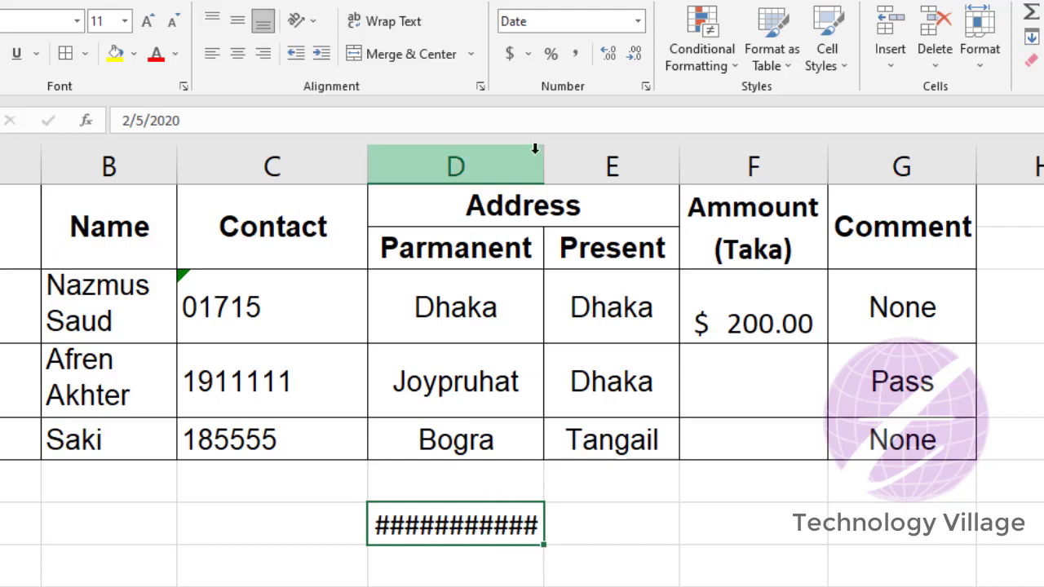
mouse_move(544, 155)
left_mouse_down()
mouse_move(650, 144)
mouse_move(811, 151)
left_mouse_up()
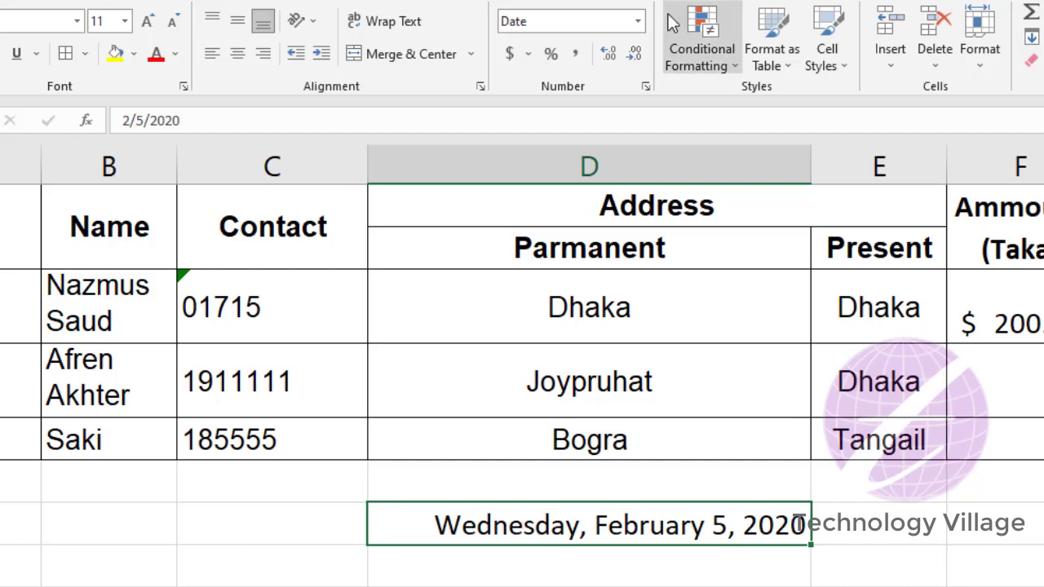
left_click(640, 22)
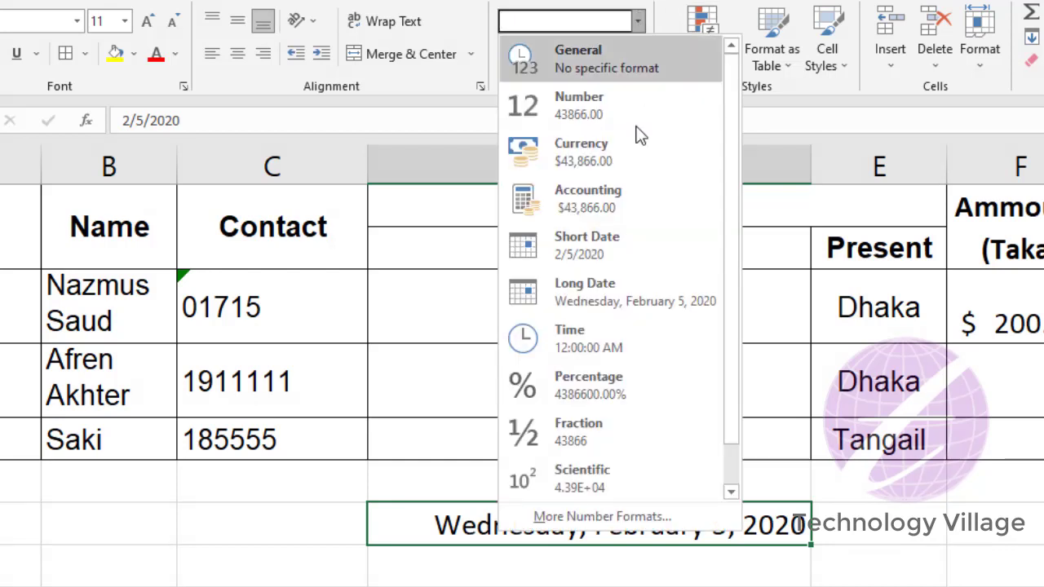
left_click(620, 342)
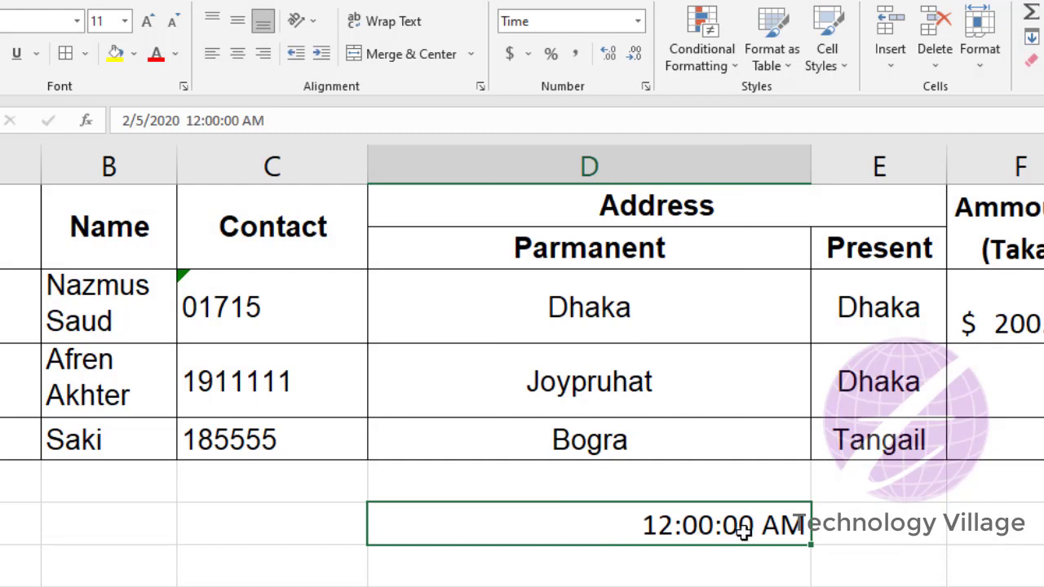
Step: Change the time to 6:29:00 AM, then clear the cell
double_click(674, 525)
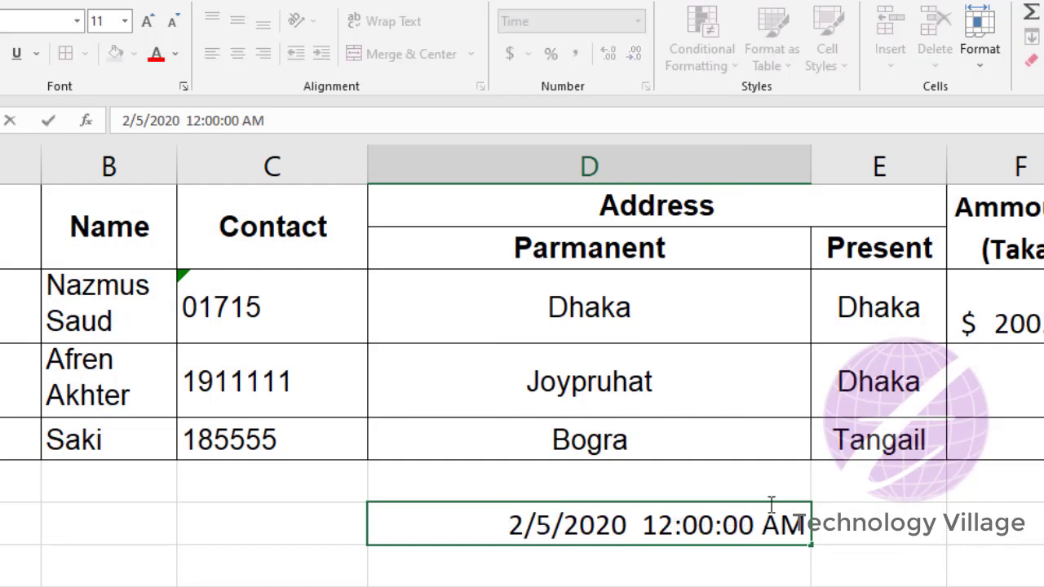
key("BackSpace")
key("BackSpace")
type("06")
key("shift+Right")
key("shift+Right")
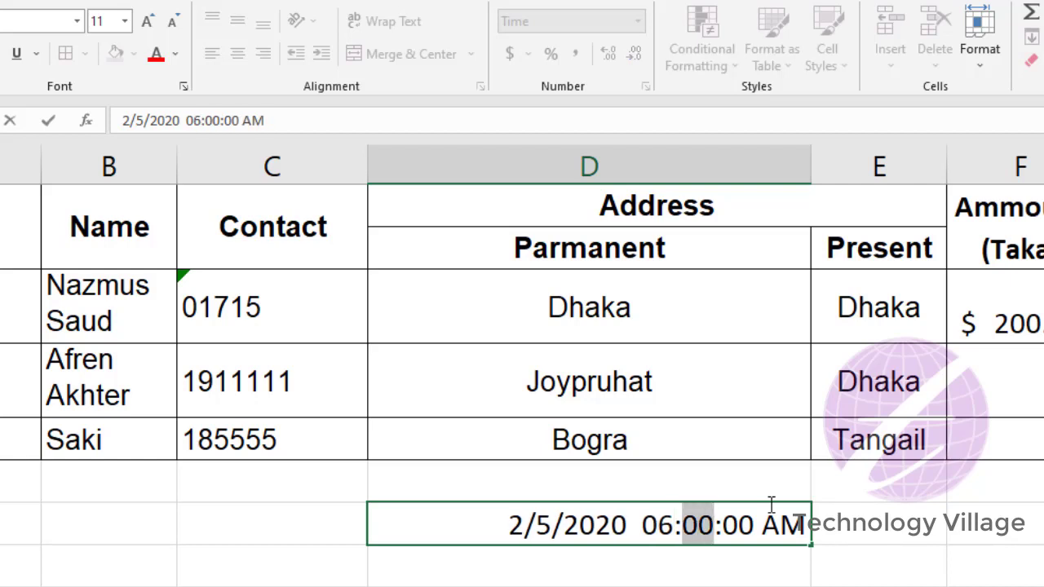
type("29")
key("Return")
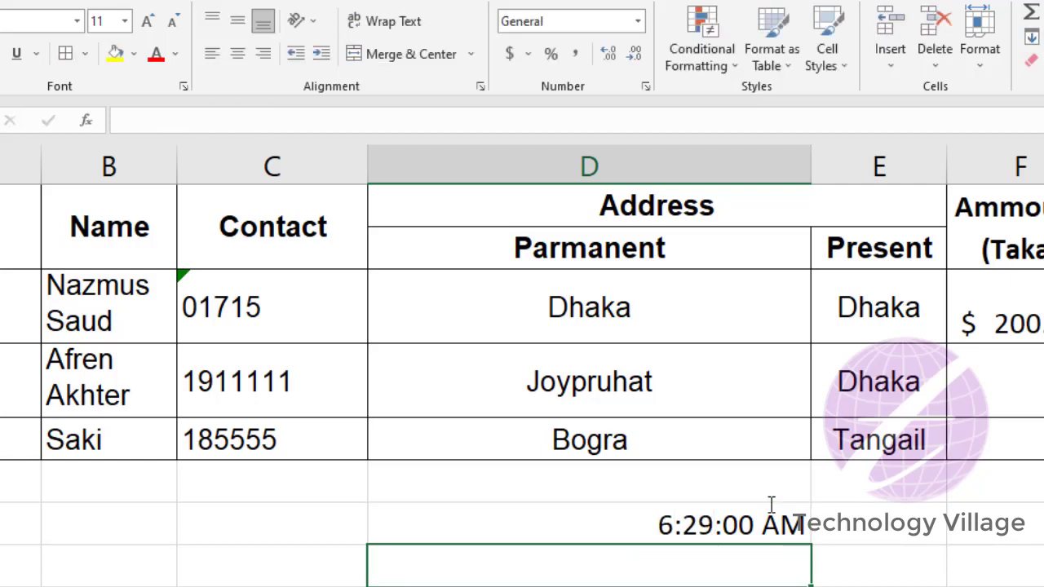
left_click(743, 518)
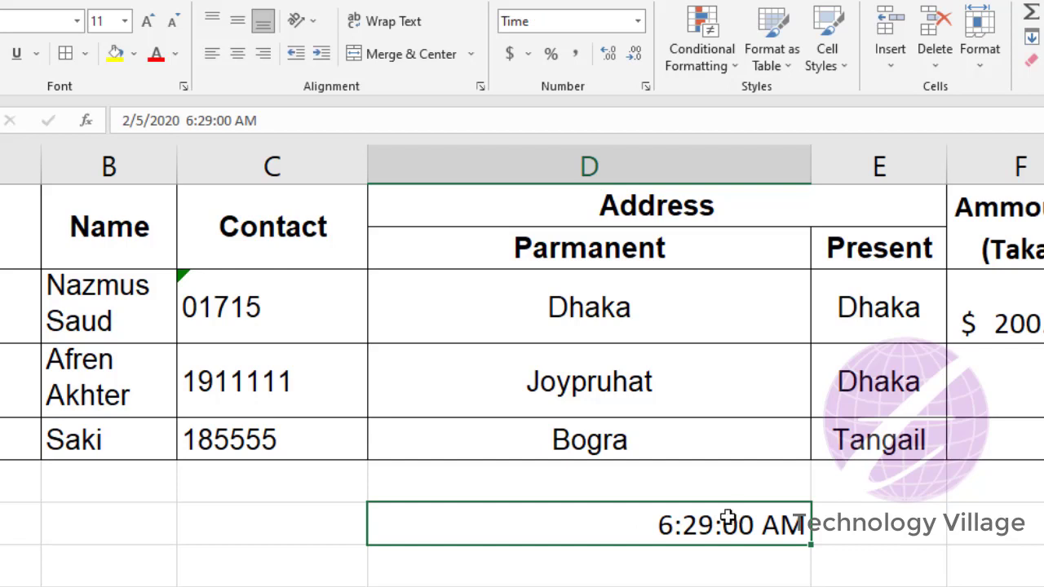
key("Delete")
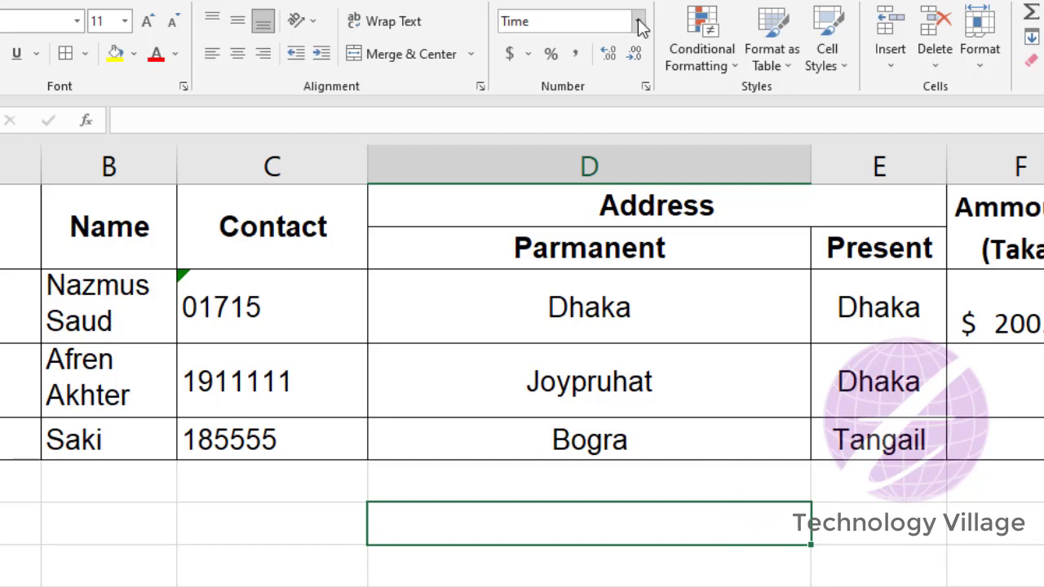
Step: Format the test cell as Percentage and enter 20, then 90
left_click(637, 20)
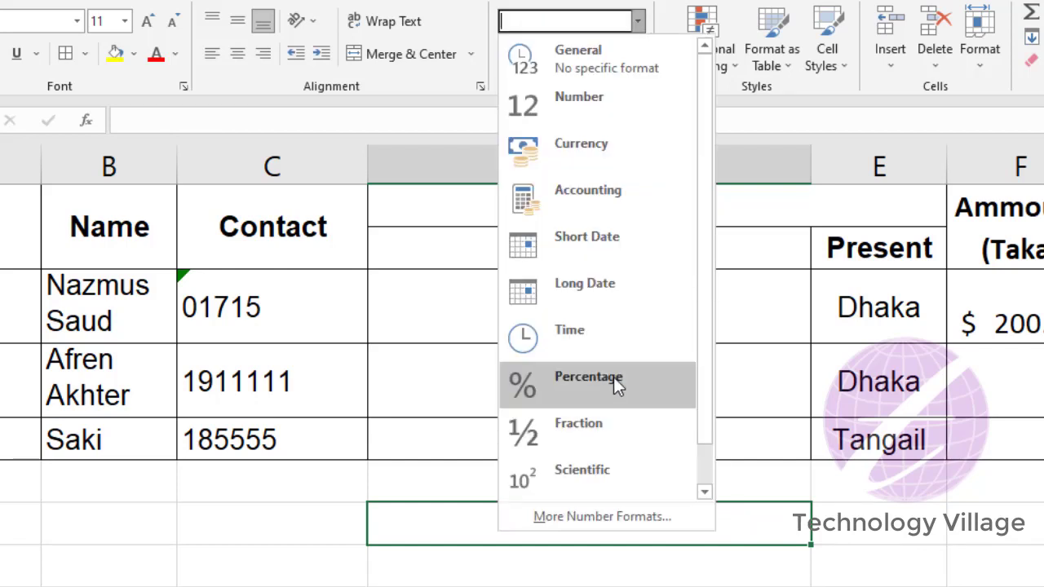
left_click(588, 383)
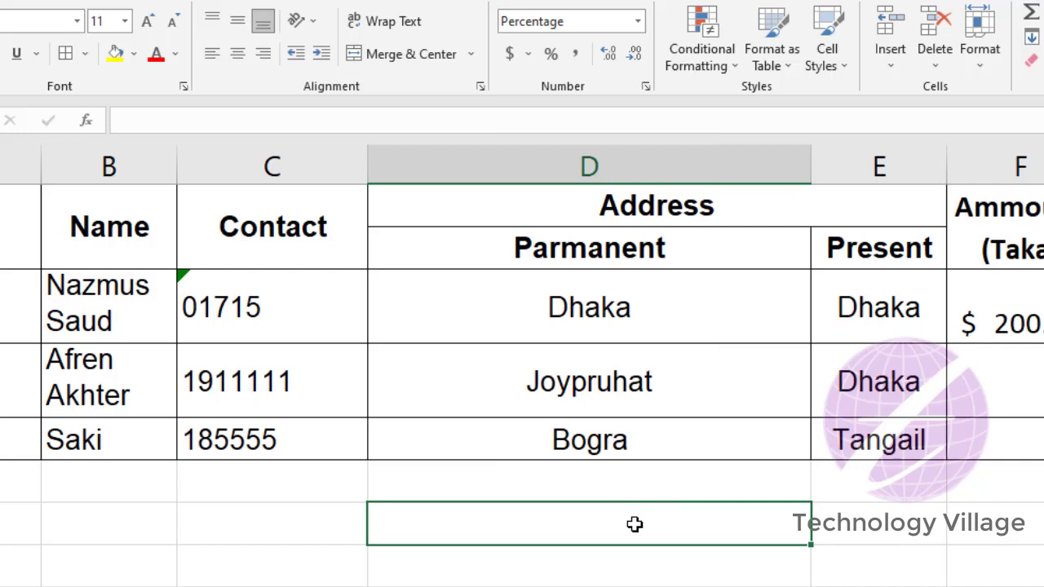
type("20")
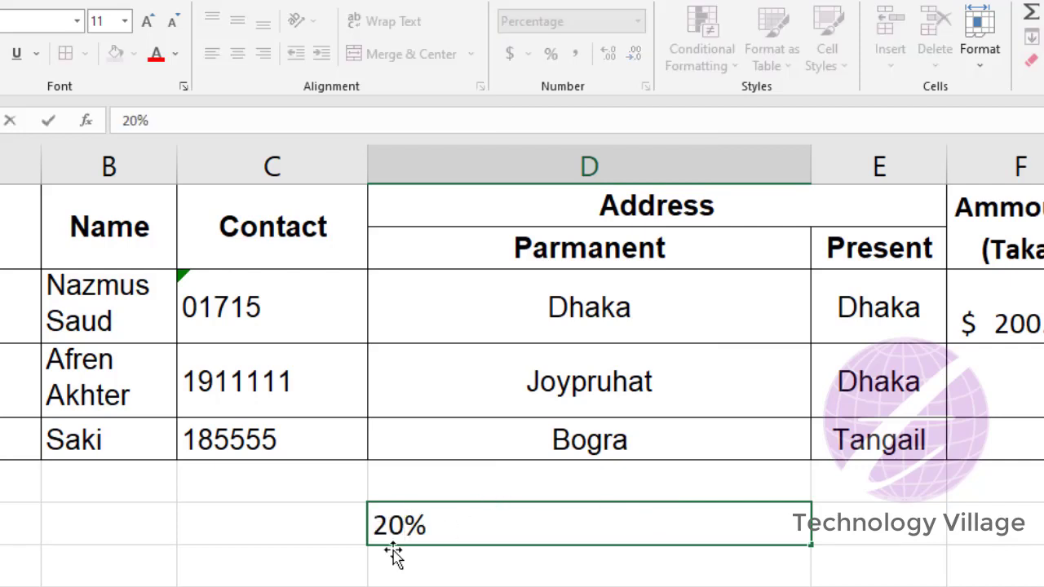
key("Return")
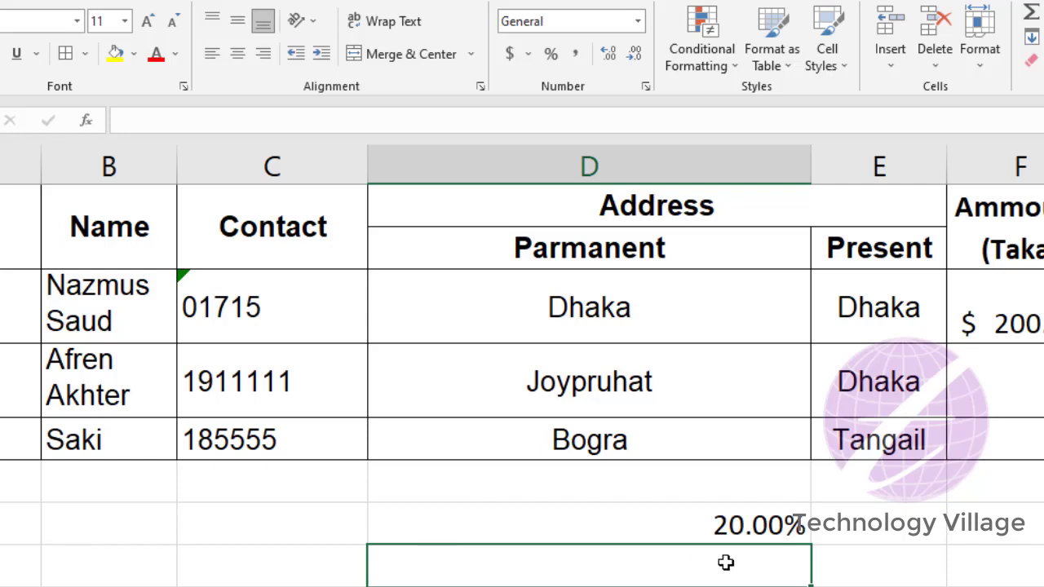
left_click(790, 530)
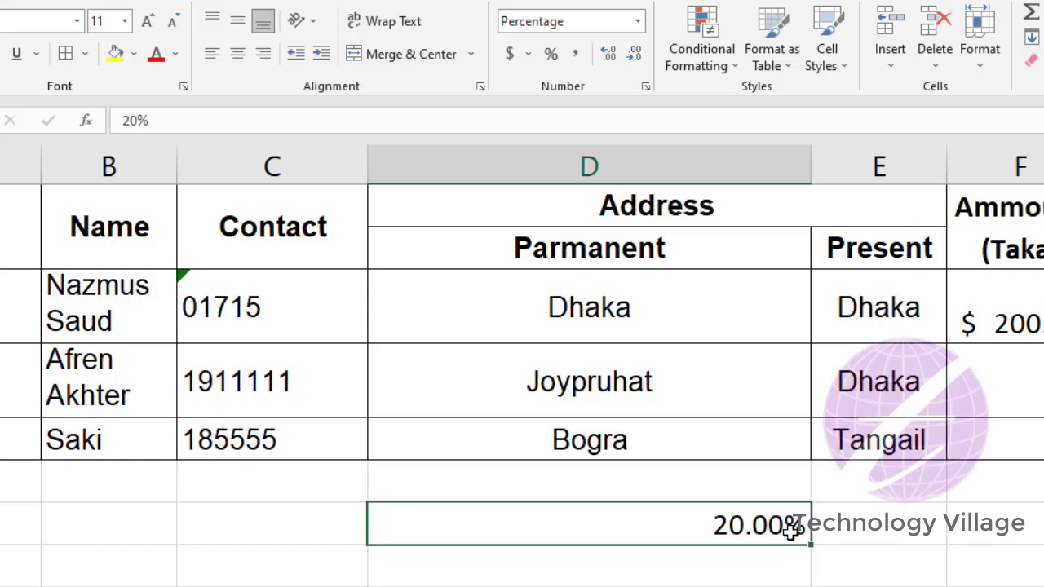
type("90")
key("Return")
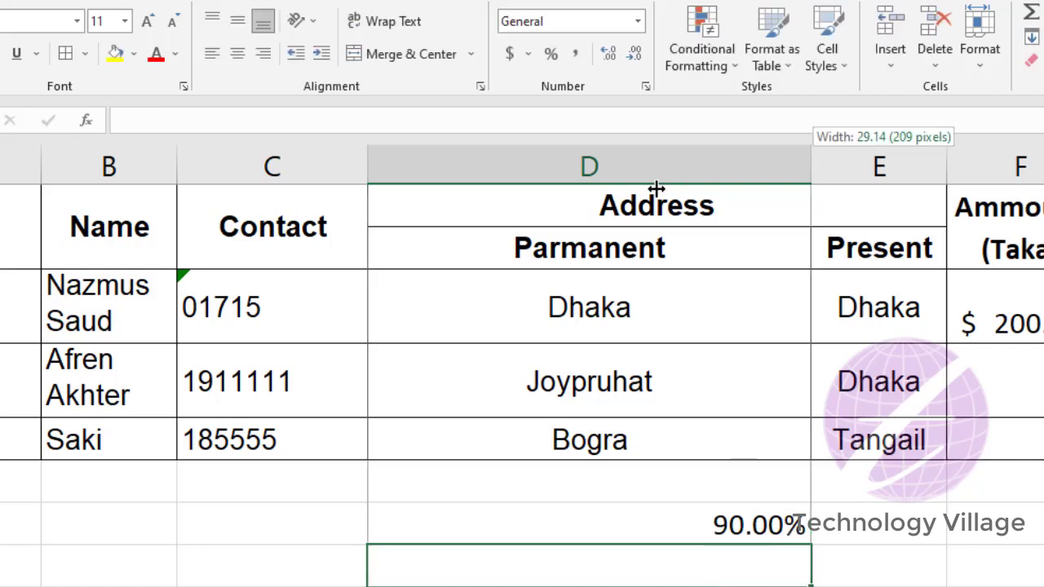
Step: Narrow column D, apply Fraction format, and enter 6/2 then 10/5
left_click_drag(811, 167, 609, 166)
key("Up")
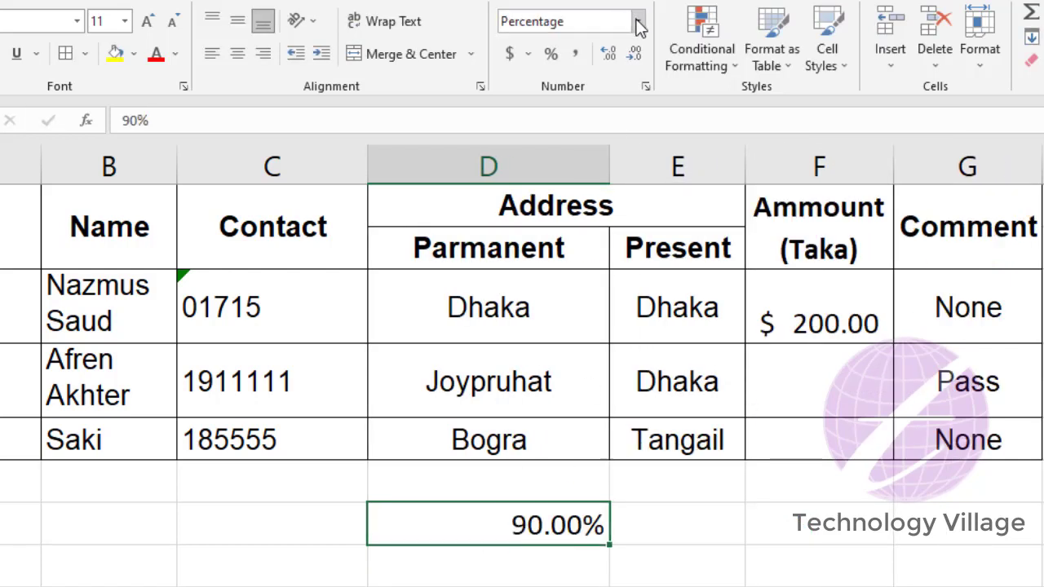
left_click(637, 21)
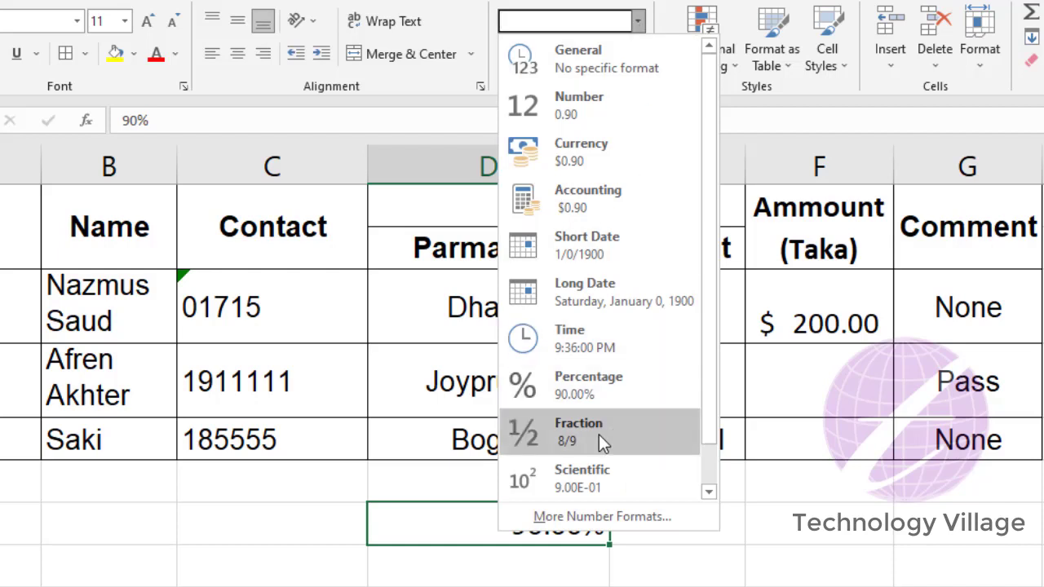
left_click(574, 426)
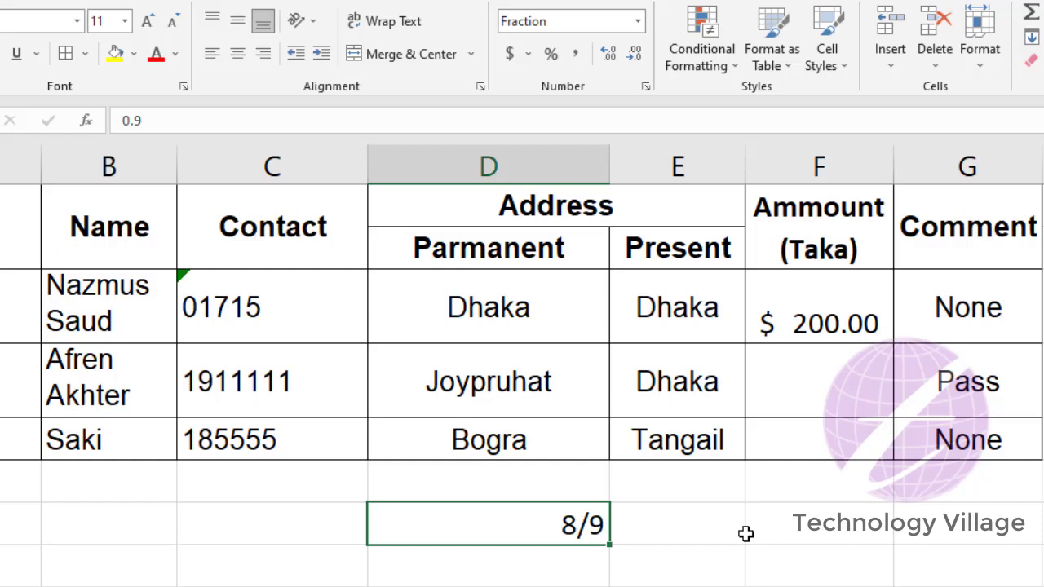
type("6/")
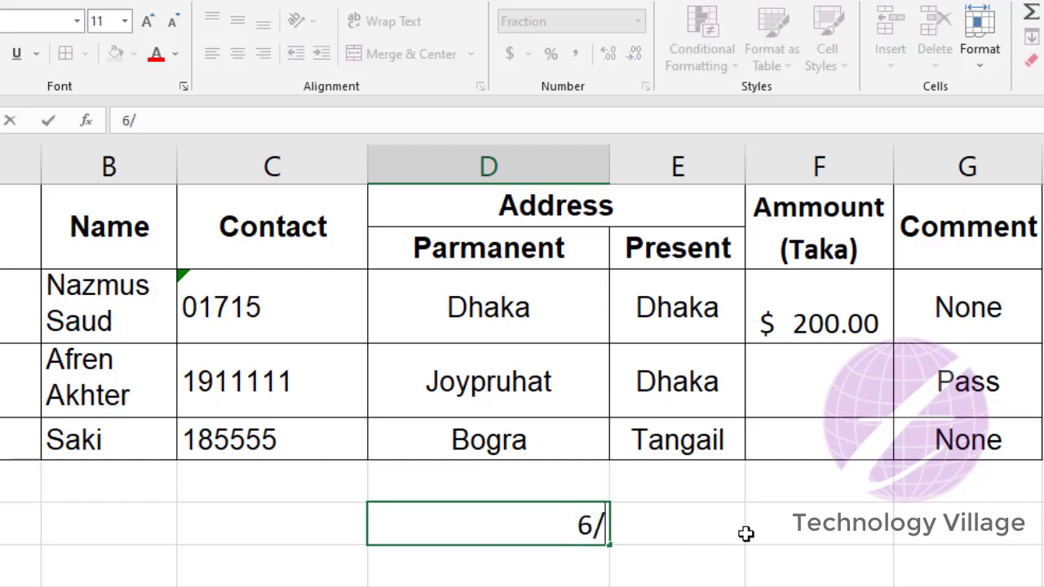
type("2")
key("Return")
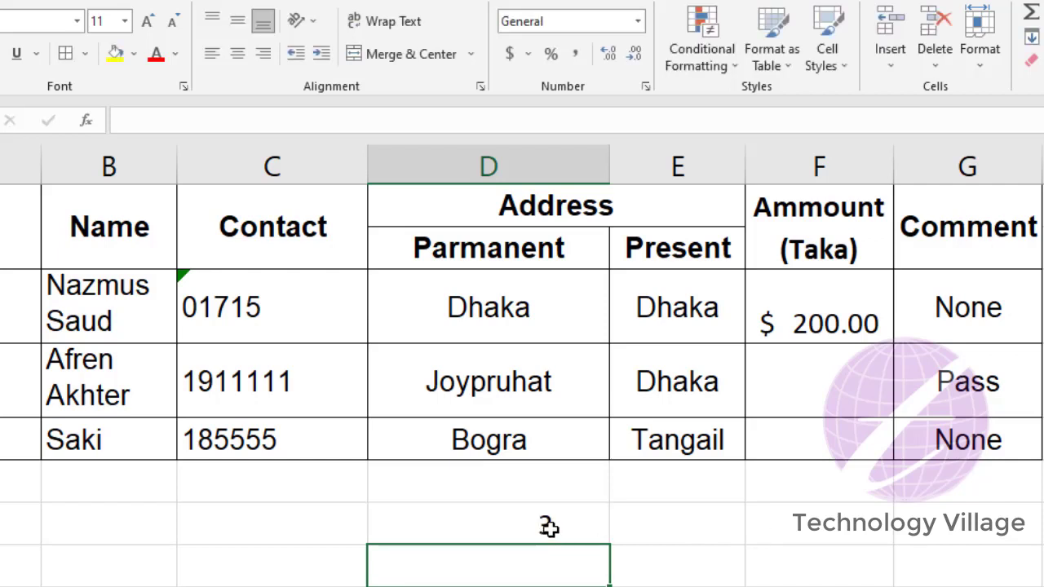
left_click(548, 524)
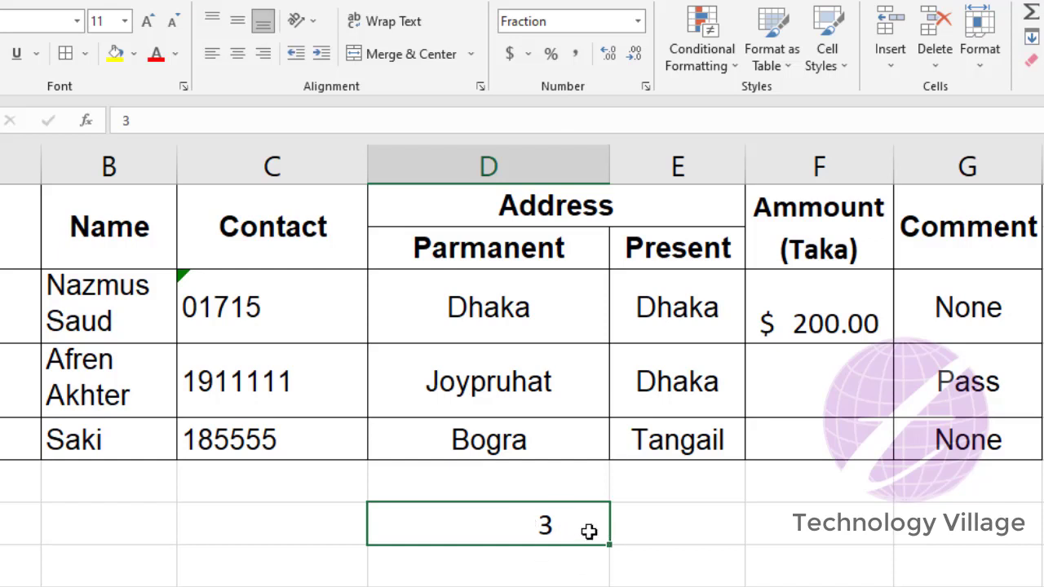
type("10")
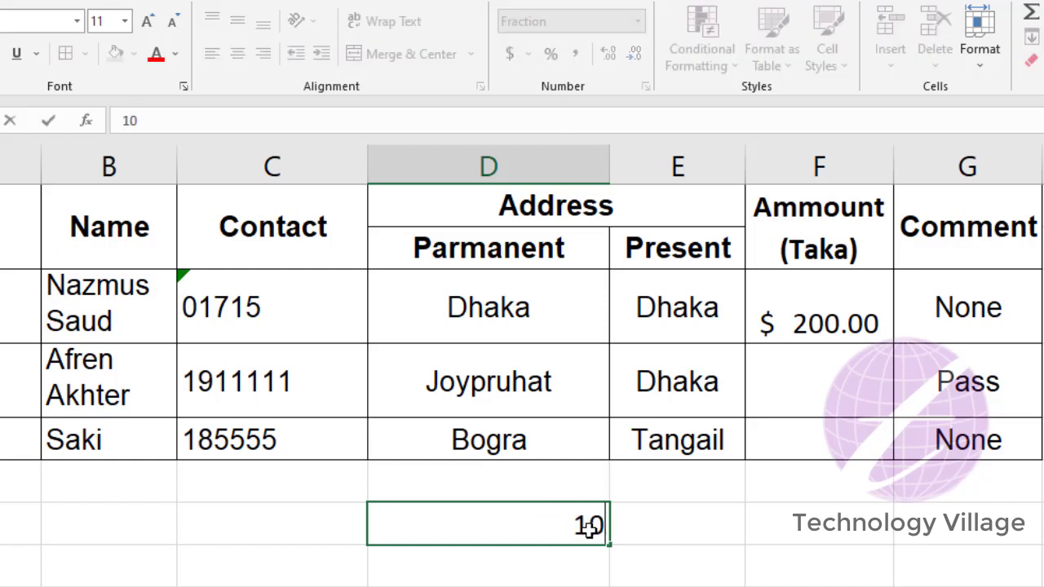
type("/5")
key("Return")
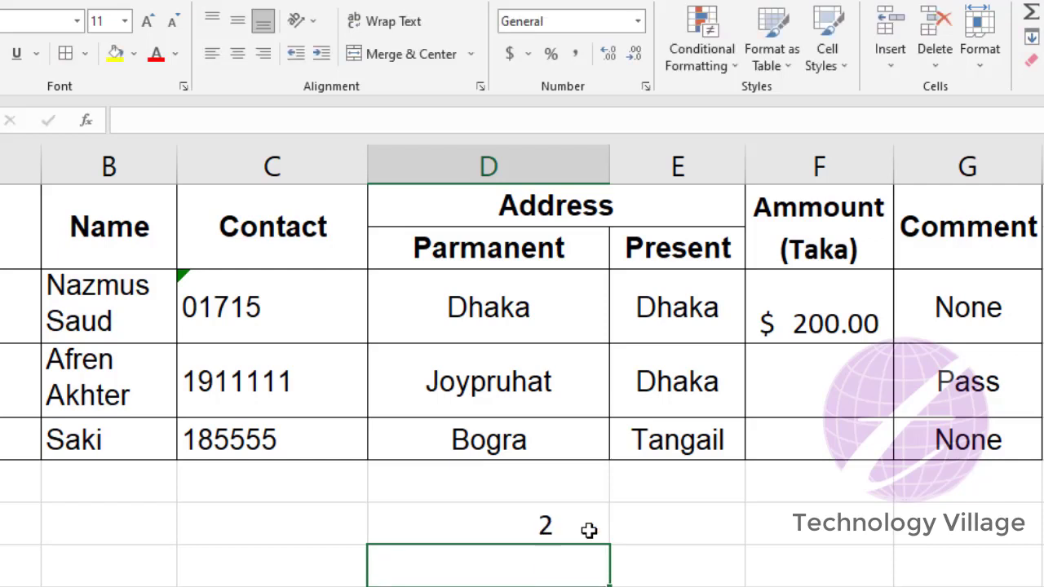
Step: Show the value 2 in Scientific format as 2.00E+00, then delete it
left_click(577, 526)
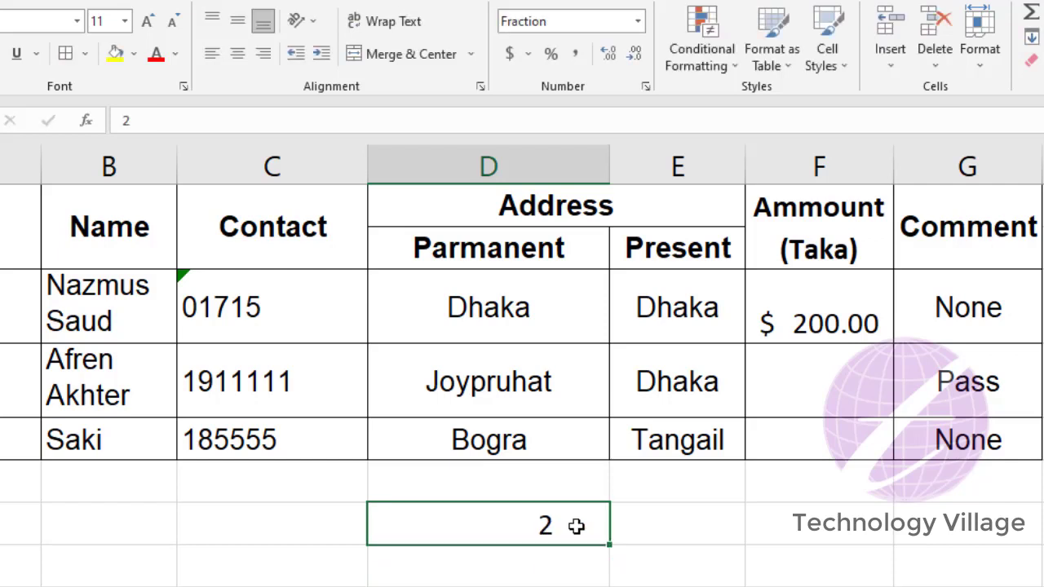
left_click(641, 24)
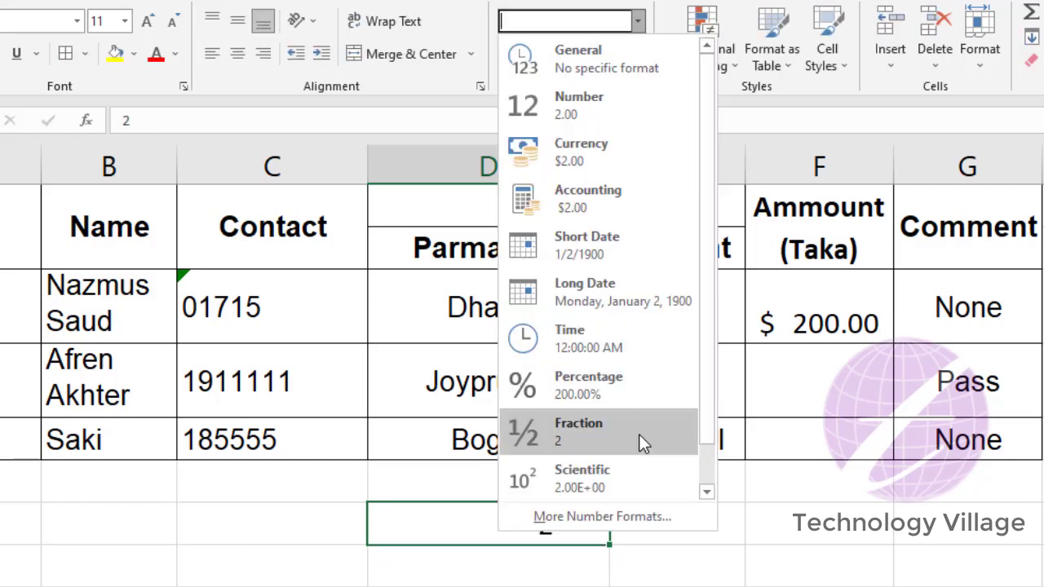
scroll(640, 437, "down", 1)
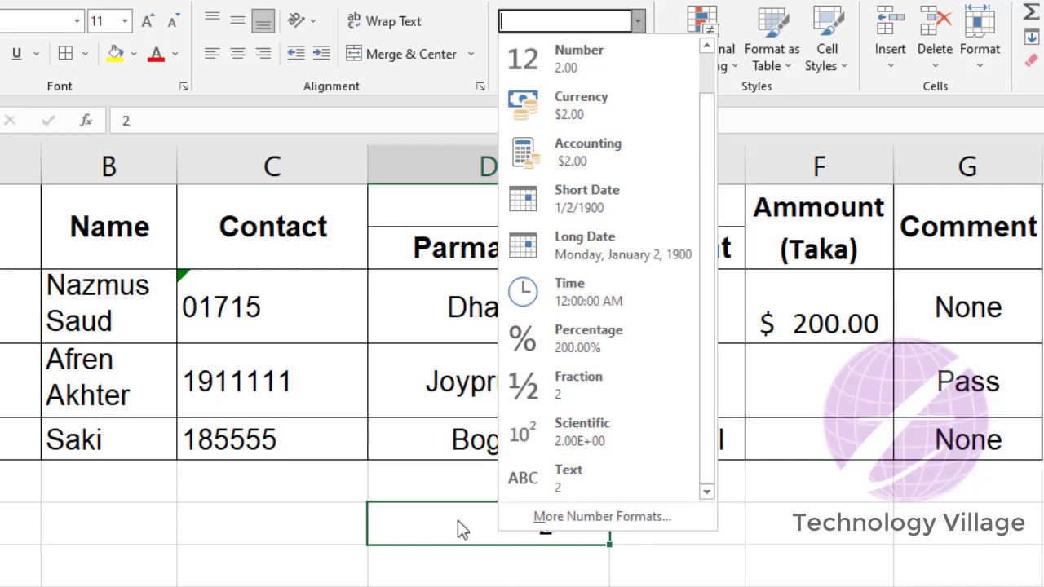
left_click(594, 441)
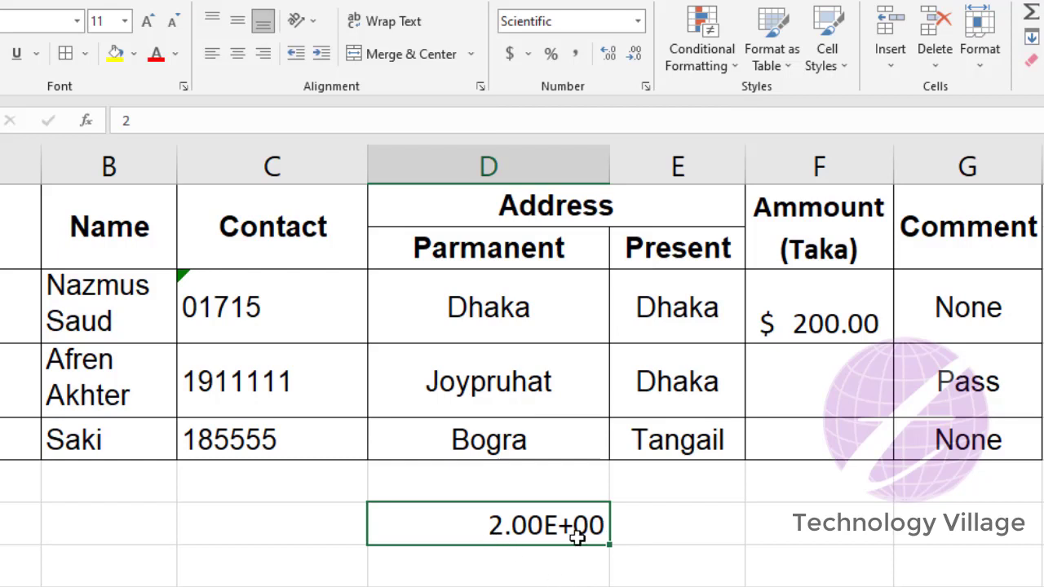
left_click(639, 22)
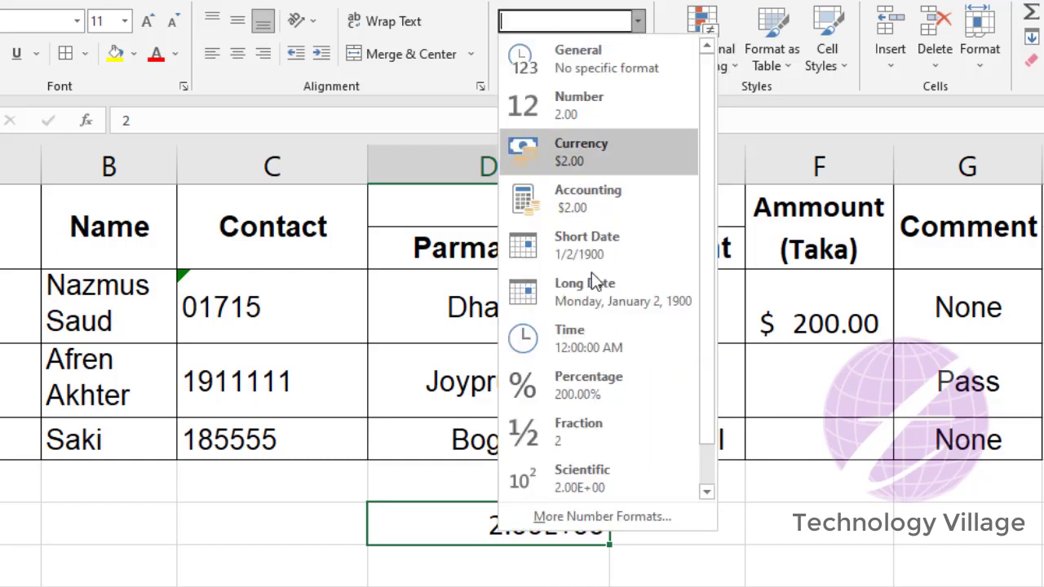
scroll(613, 445, "down", 1)
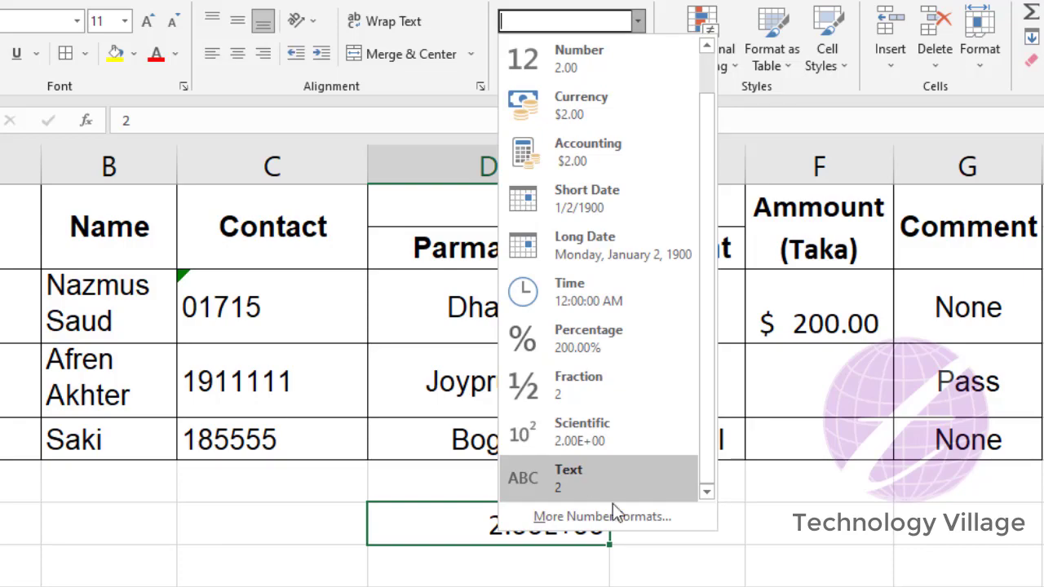
left_click(554, 538)
key("Delete")
left_click(830, 318)
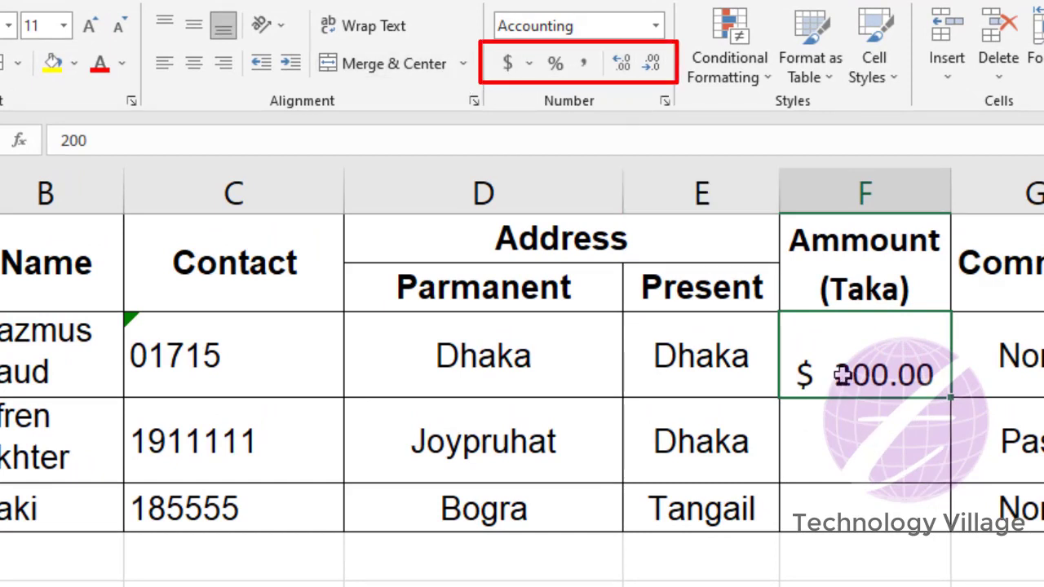
Step: Change the 200 amount to Currency, then Accounting with the € Euro symbol, giving € 200.00
left_click(655, 26)
left_click(605, 200)
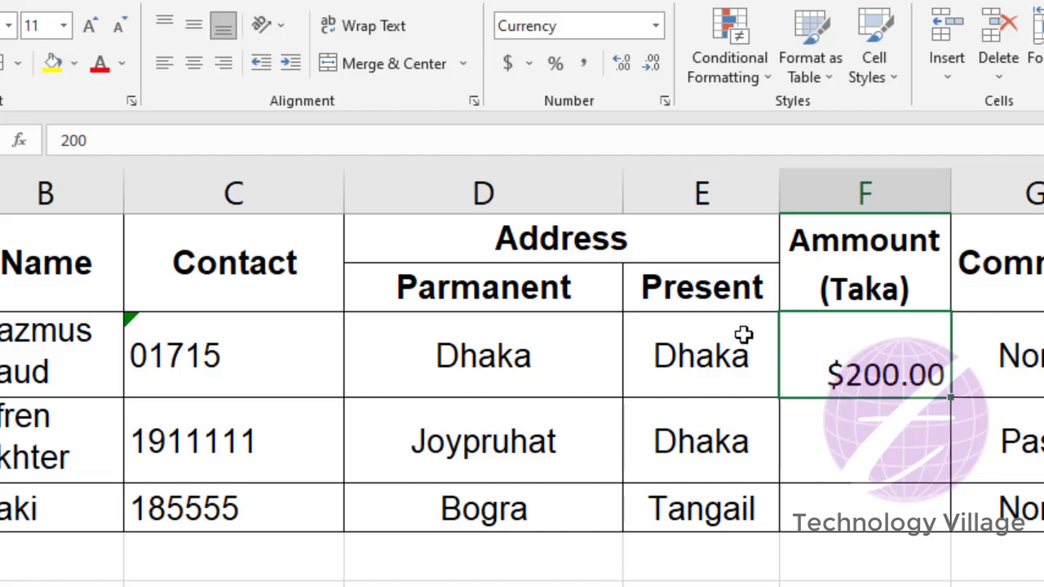
left_click(531, 65)
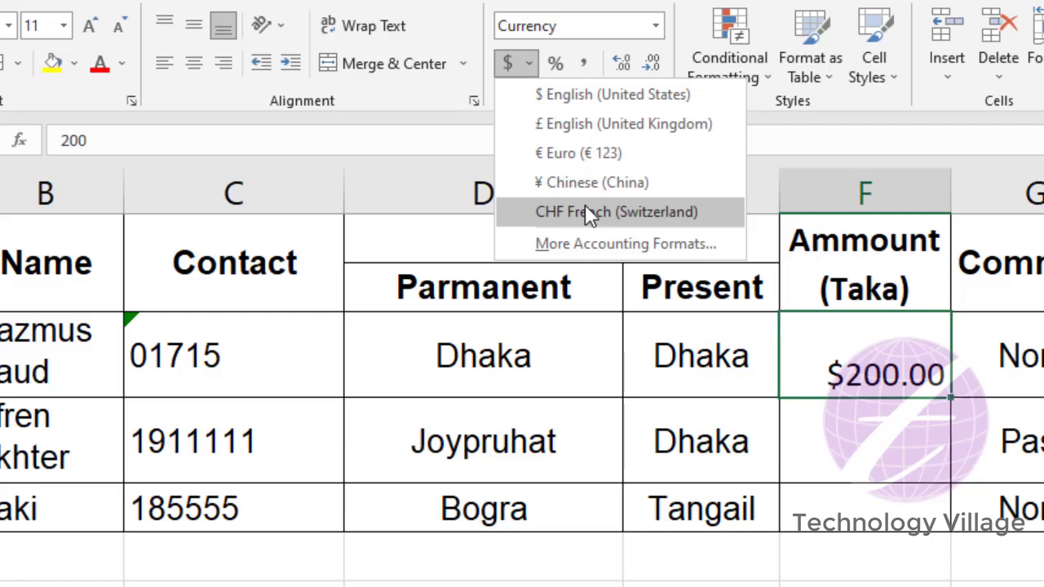
left_click(578, 155)
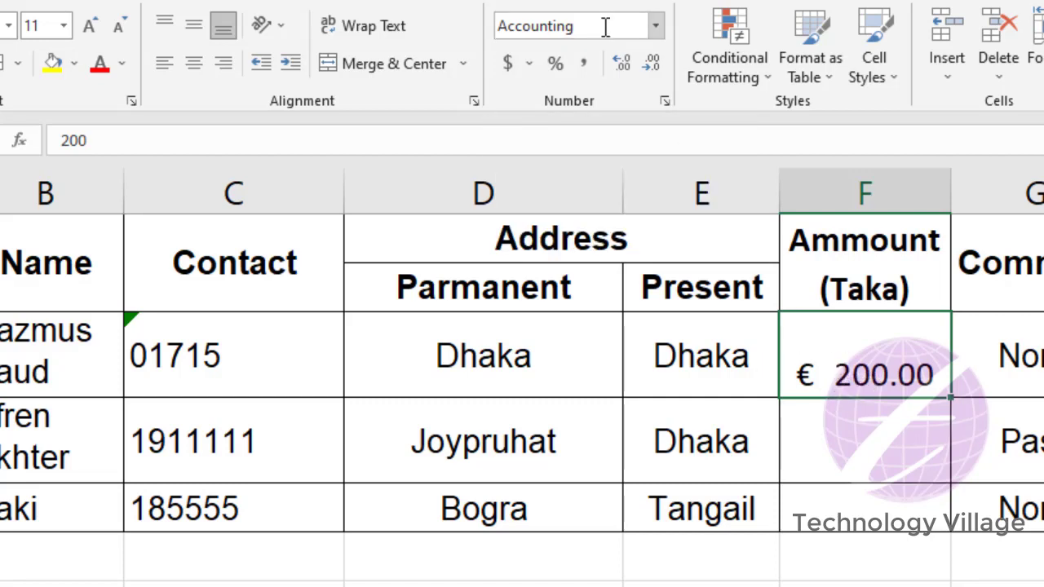
left_click(529, 63)
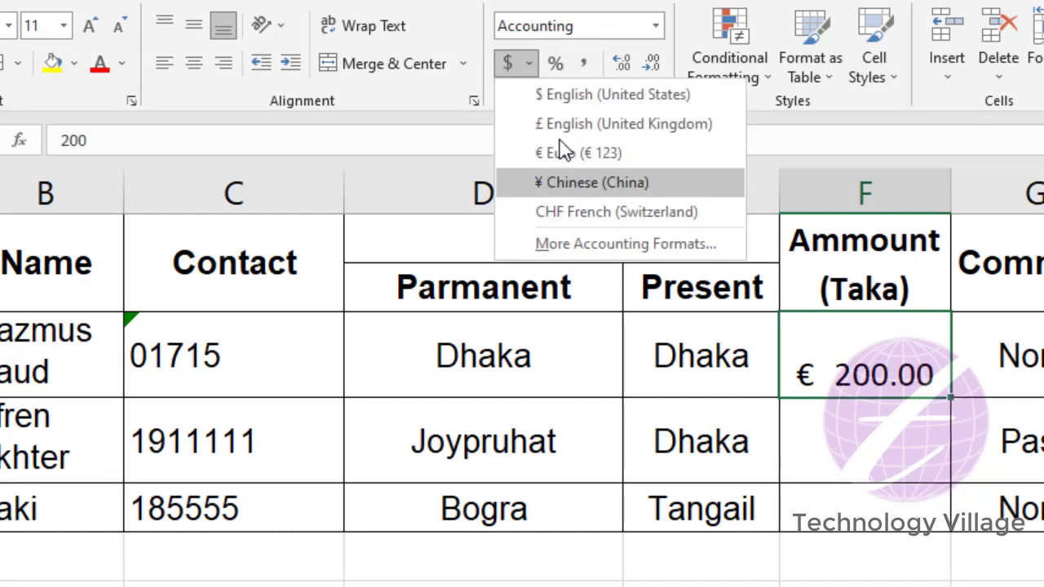
left_click(604, 245)
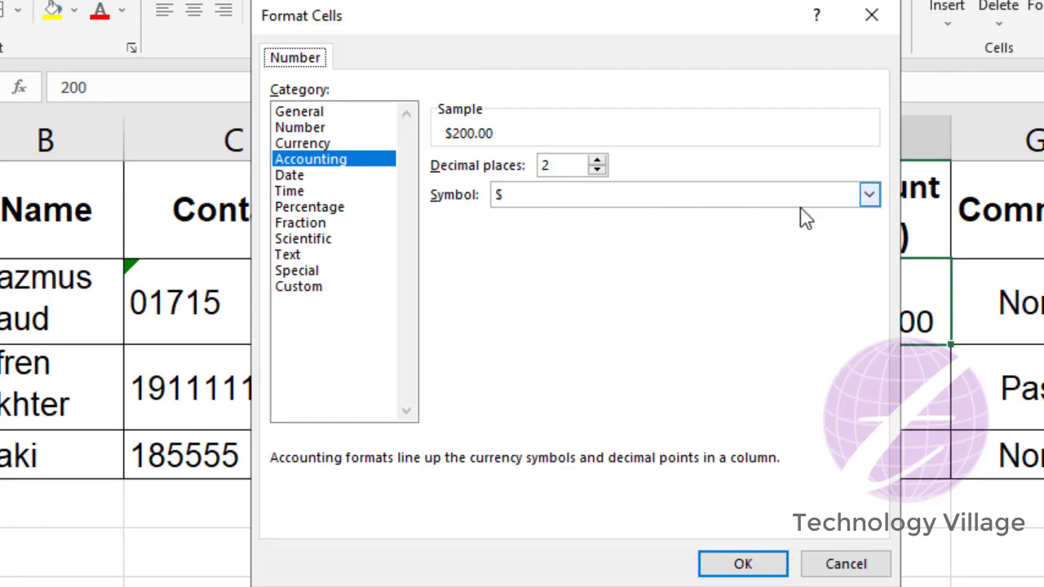
Step: Apply the Russian ruble accounting symbol, then switch the amount to $ English (United States)
left_click(867, 195)
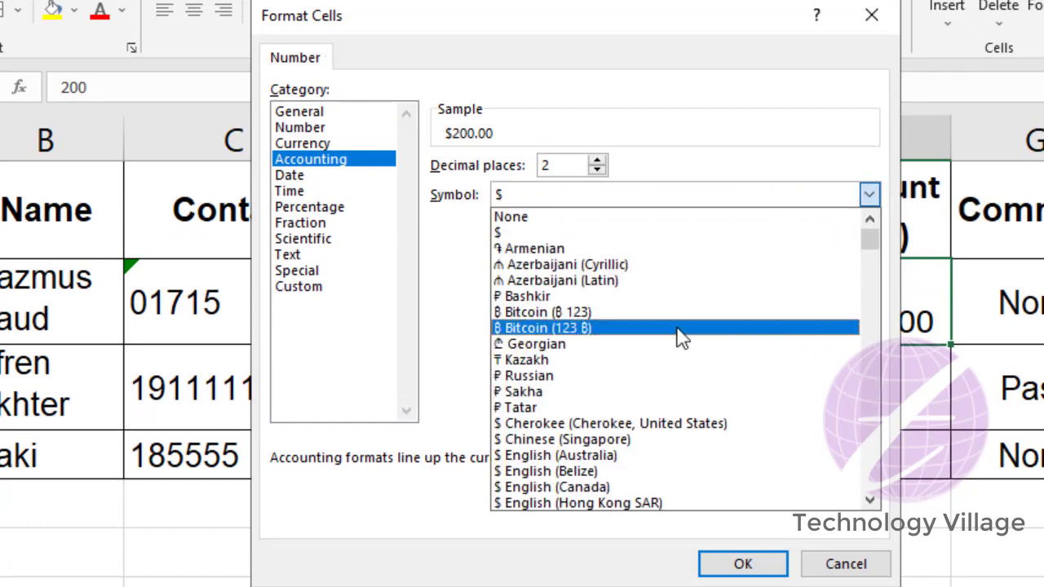
scroll(681, 339, "down", 2)
scroll(681, 339, "down", 3)
scroll(681, 339, "up", 2)
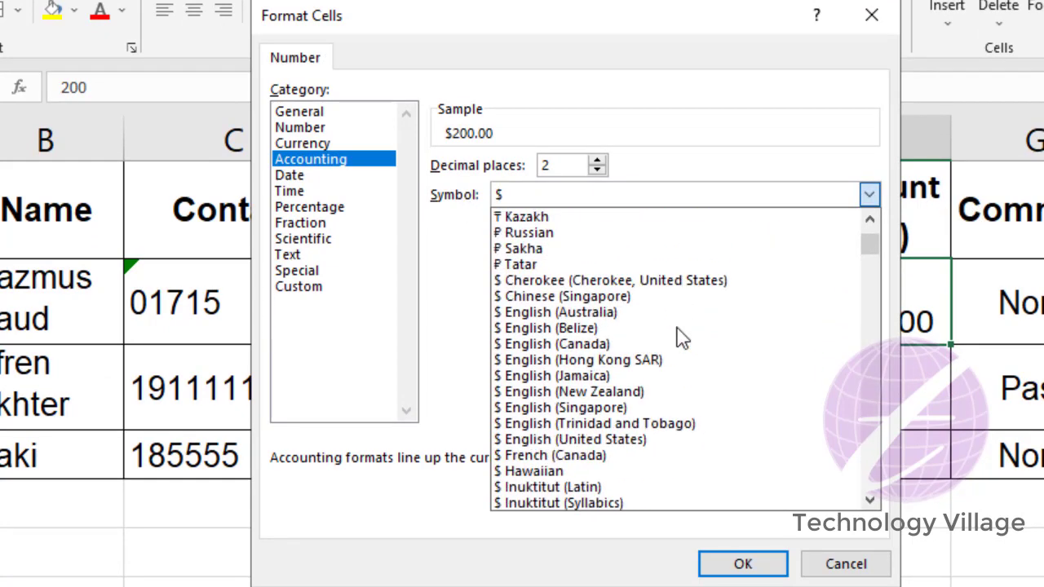
scroll(681, 339, "up", 1)
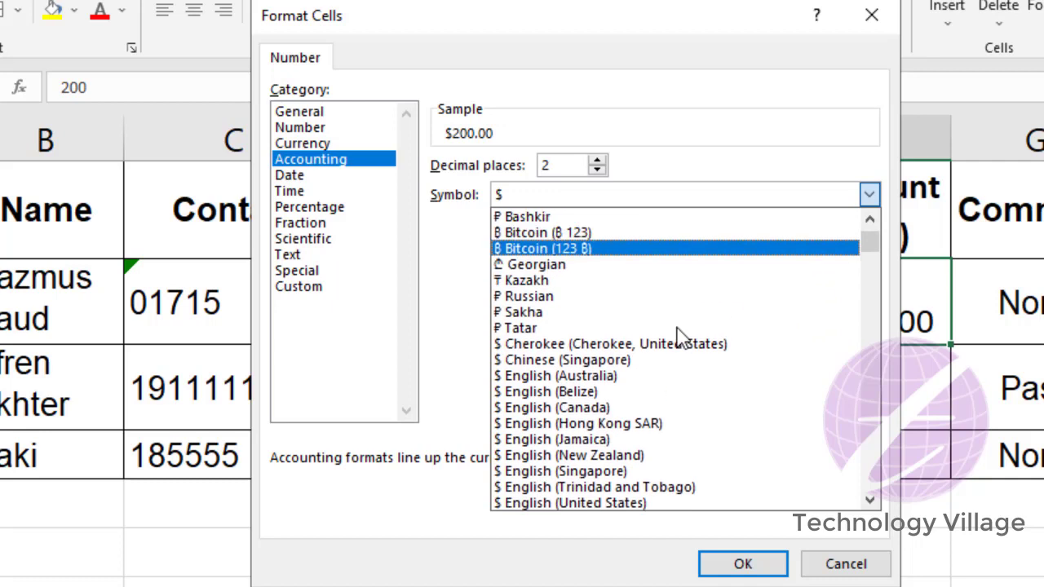
left_click(532, 298)
left_click(738, 565)
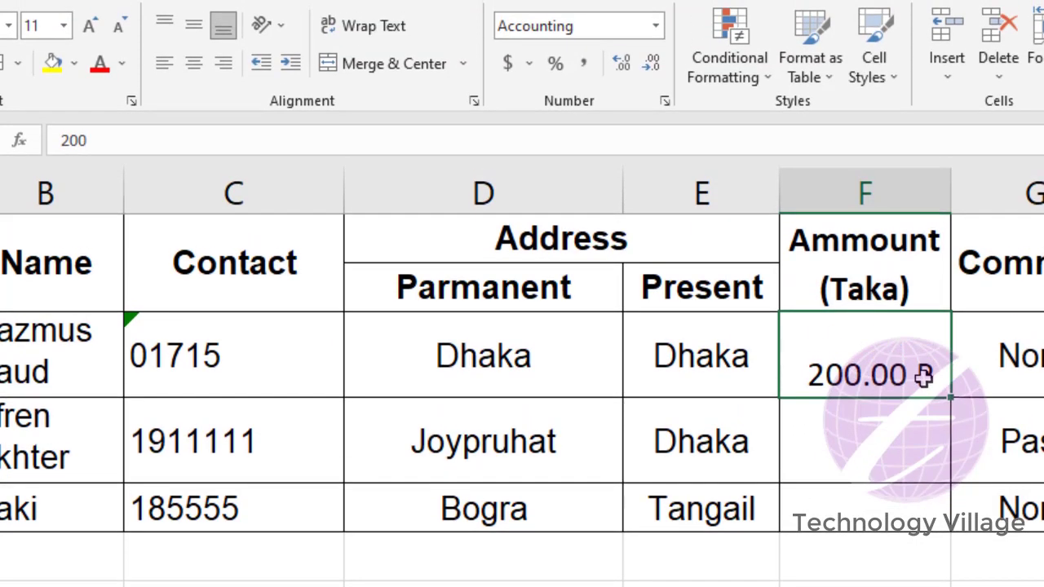
left_click(529, 64)
left_click(548, 94)
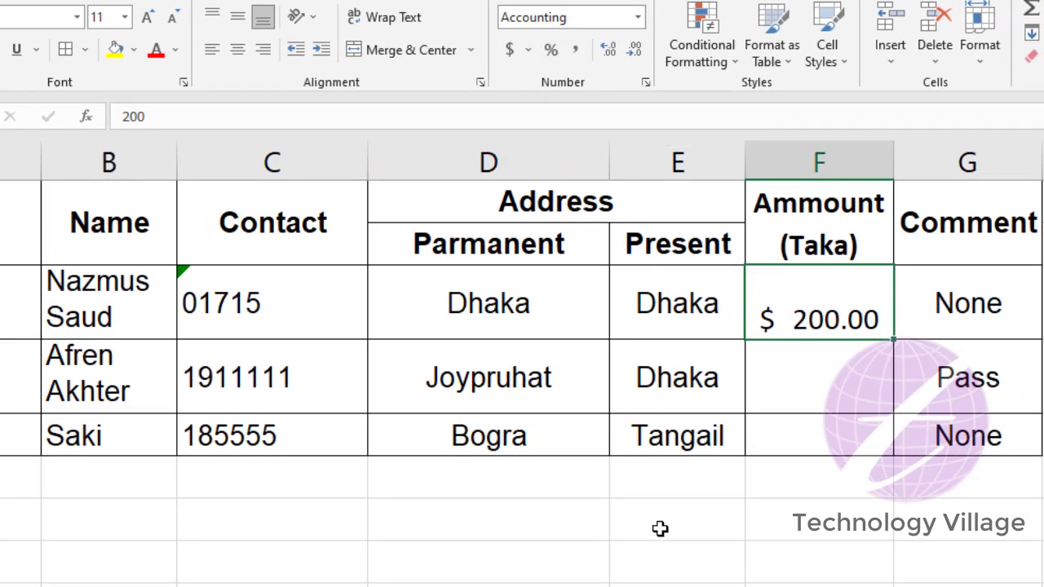
Step: Apply Percent Style to an empty column E cell and enter 20, showing 20%
left_click(688, 516)
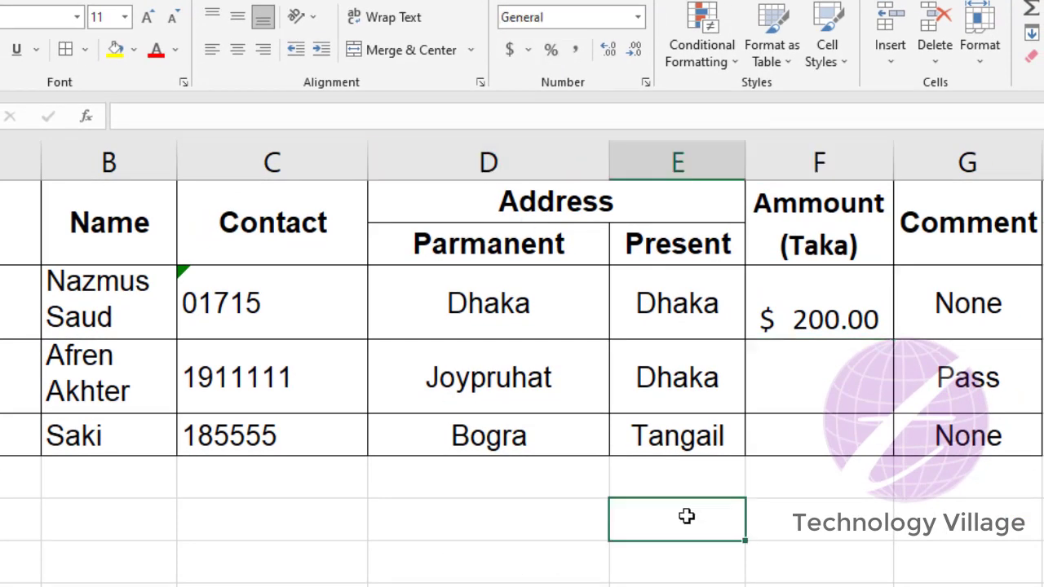
left_click(553, 52)
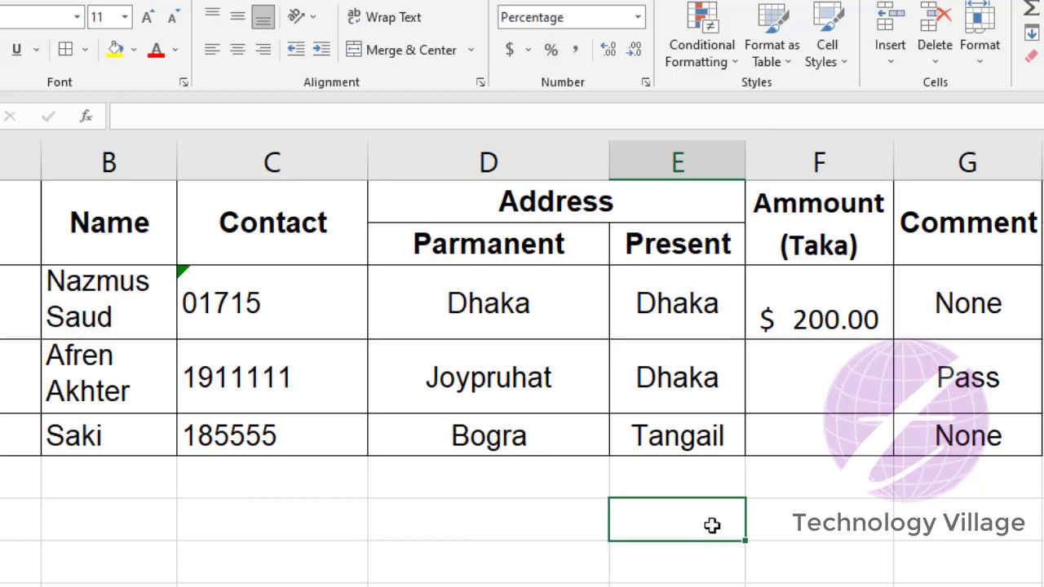
type("20")
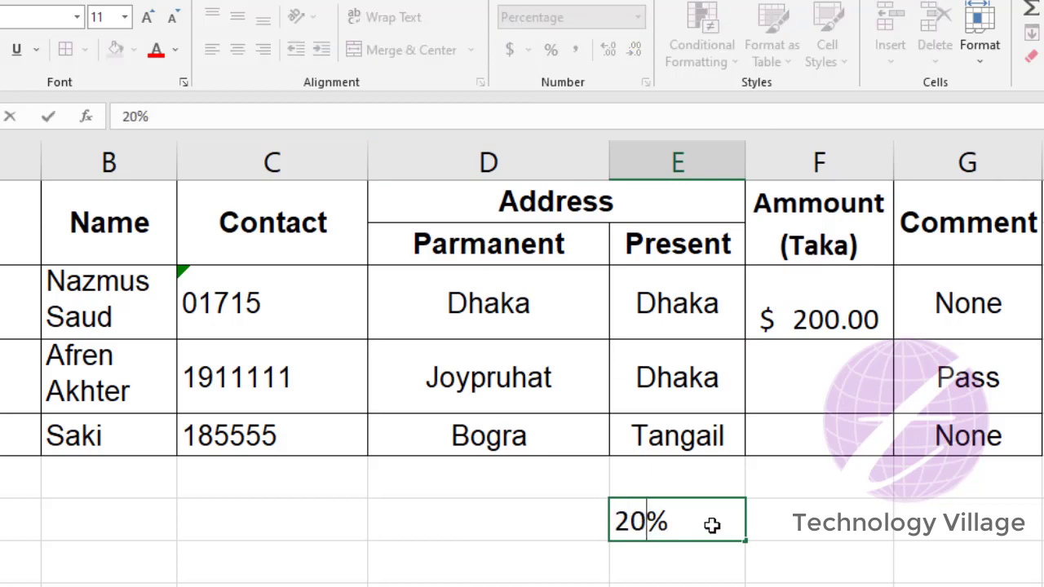
key("ctrl+Return")
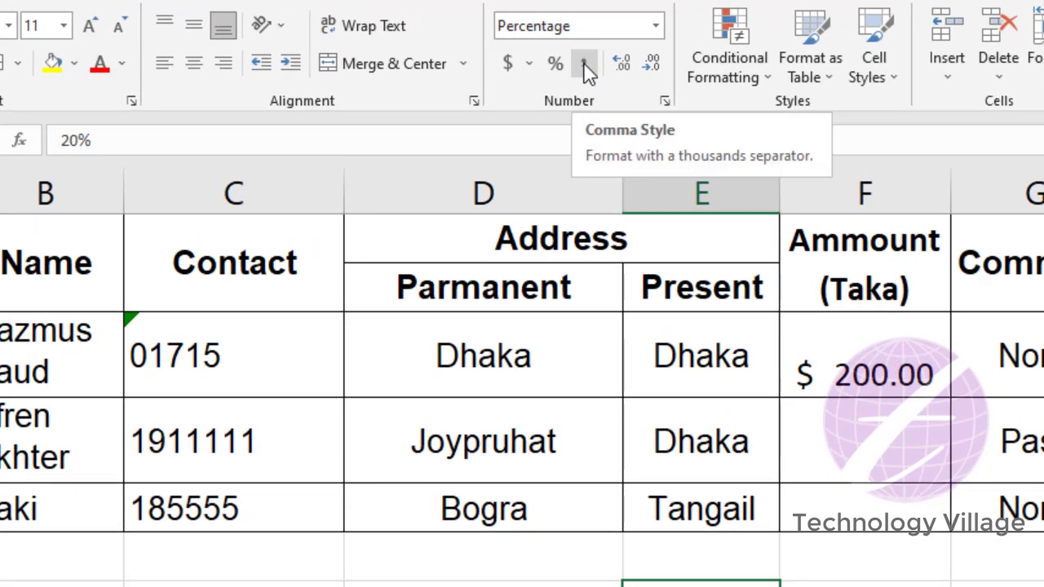
Step: Enter 50000 as the second amount in Comma Style (50,000.00) and widen column F
left_click(866, 457)
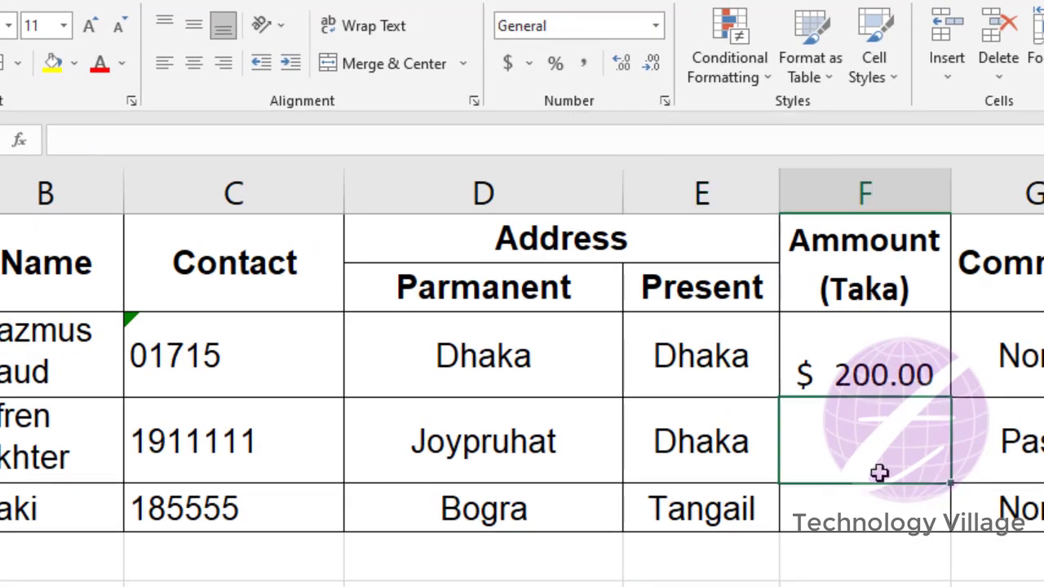
type("500")
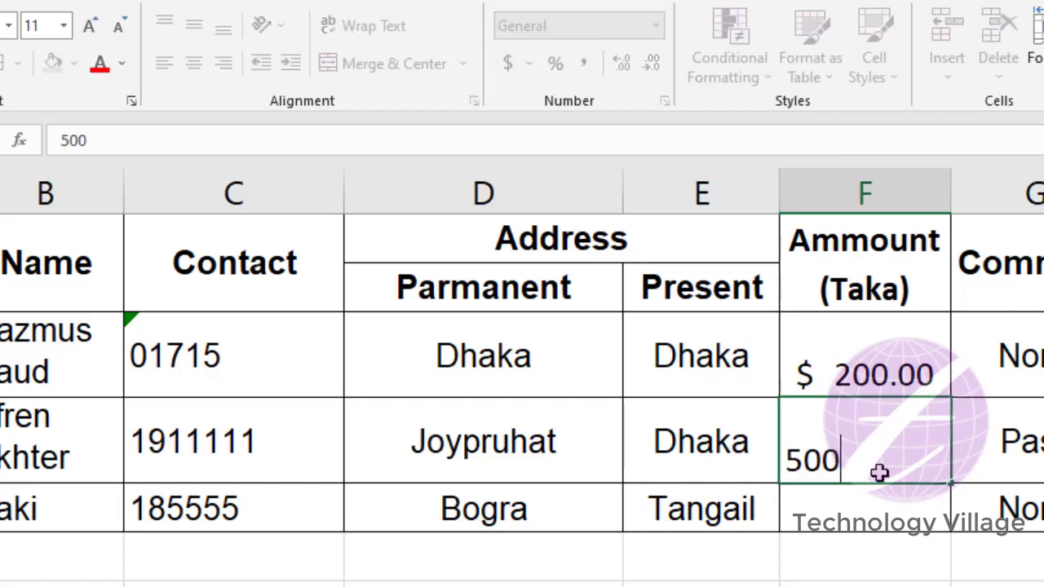
type("00")
left_click(879, 471)
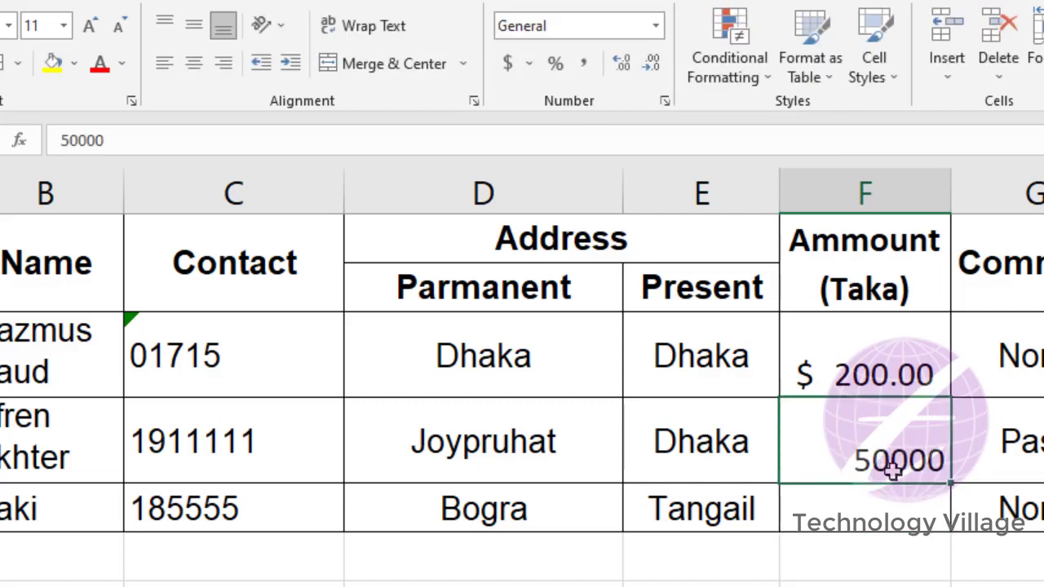
left_click(589, 69)
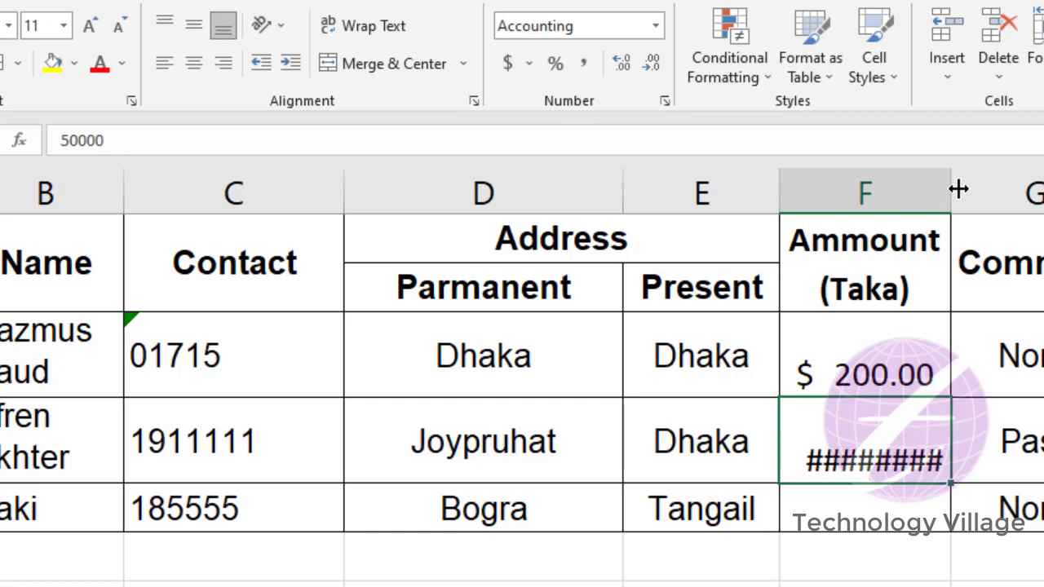
left_click_drag(958, 190, 1003, 186)
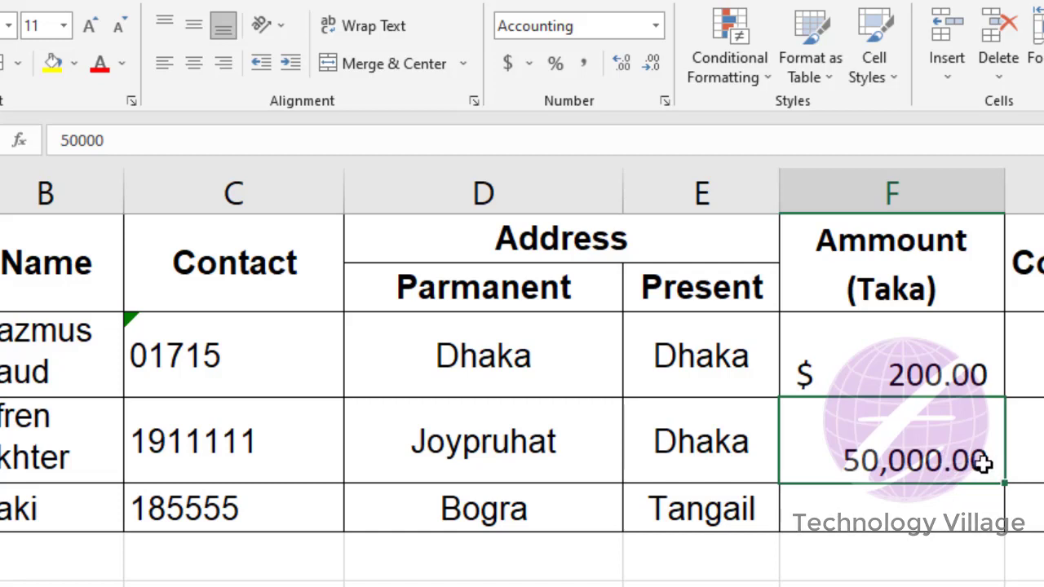
left_click(877, 510)
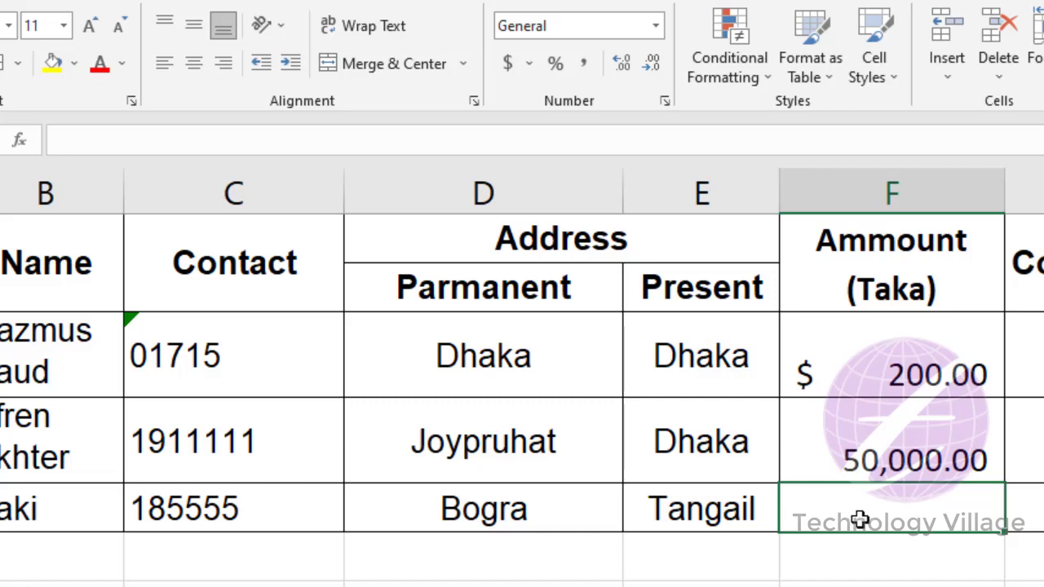
Step: Enter 22/7 in the third amount cell as a Fraction, then convert it with Comma Style
left_click(658, 30)
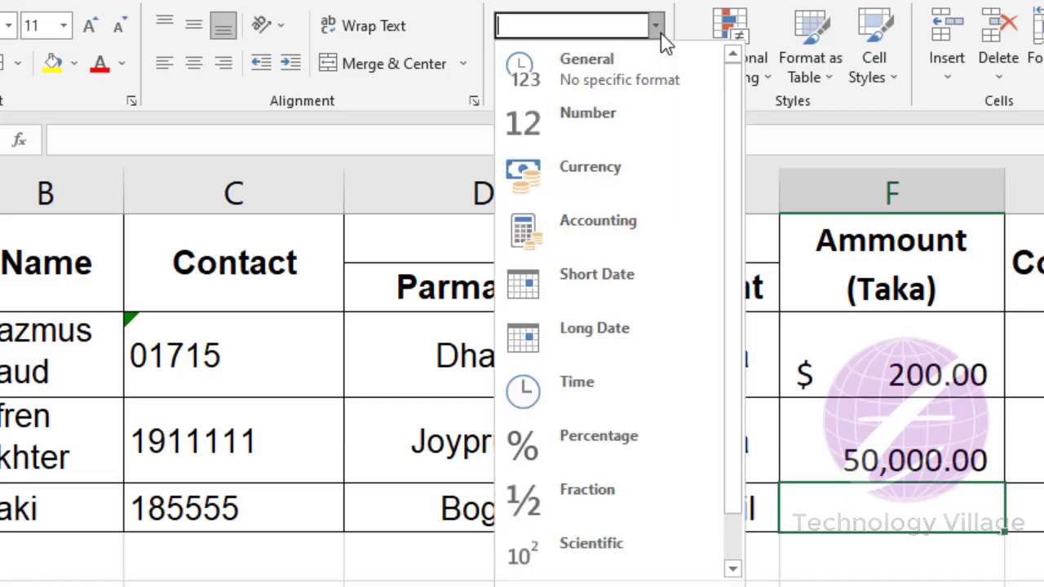
left_click(634, 494)
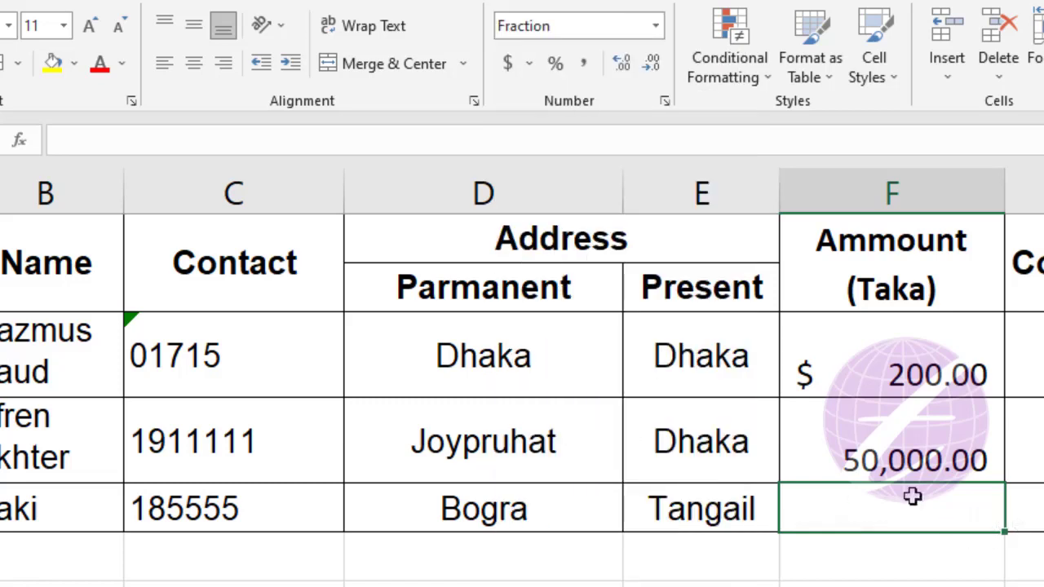
type("22/")
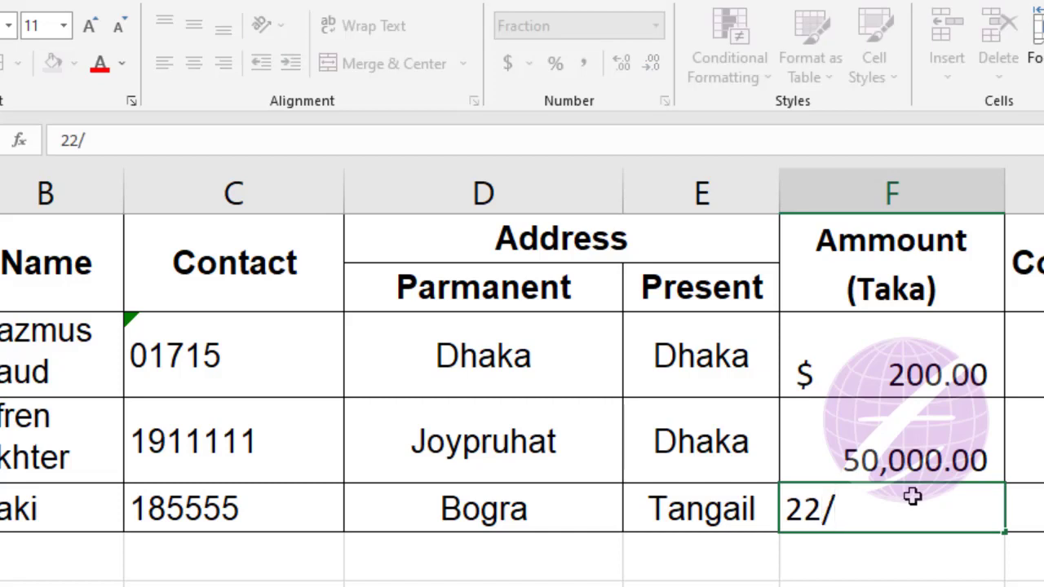
type("7")
key("ctrl+Return")
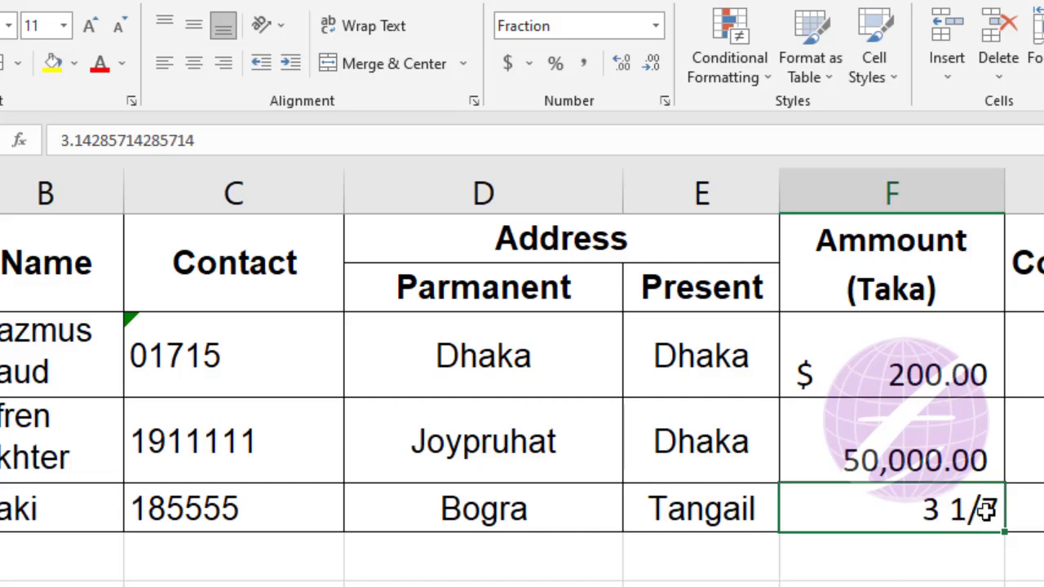
left_click(591, 68)
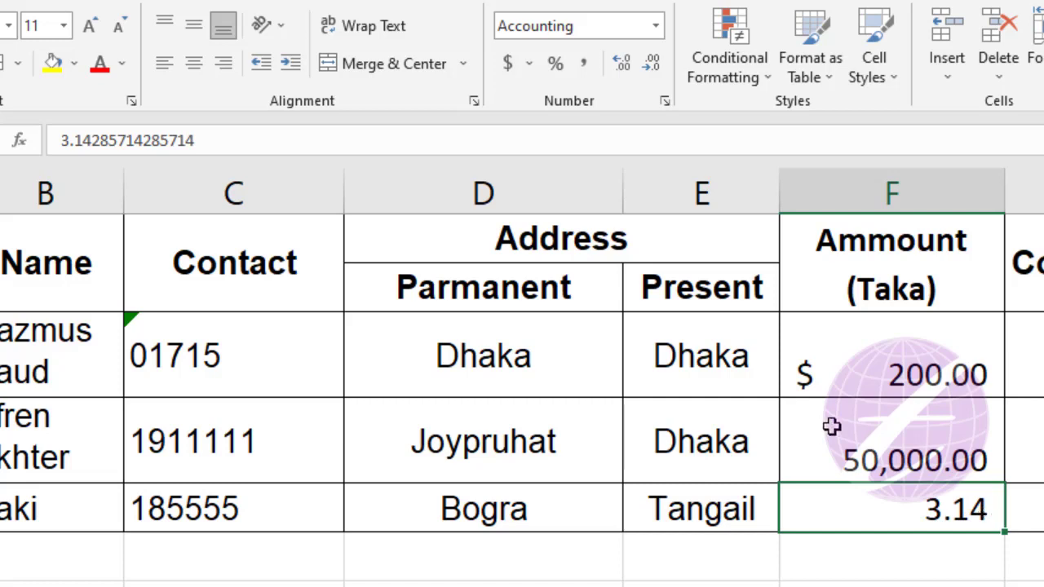
Step: Adjust the decimal places on 22/7 until it displays 3.143
left_click(621, 65)
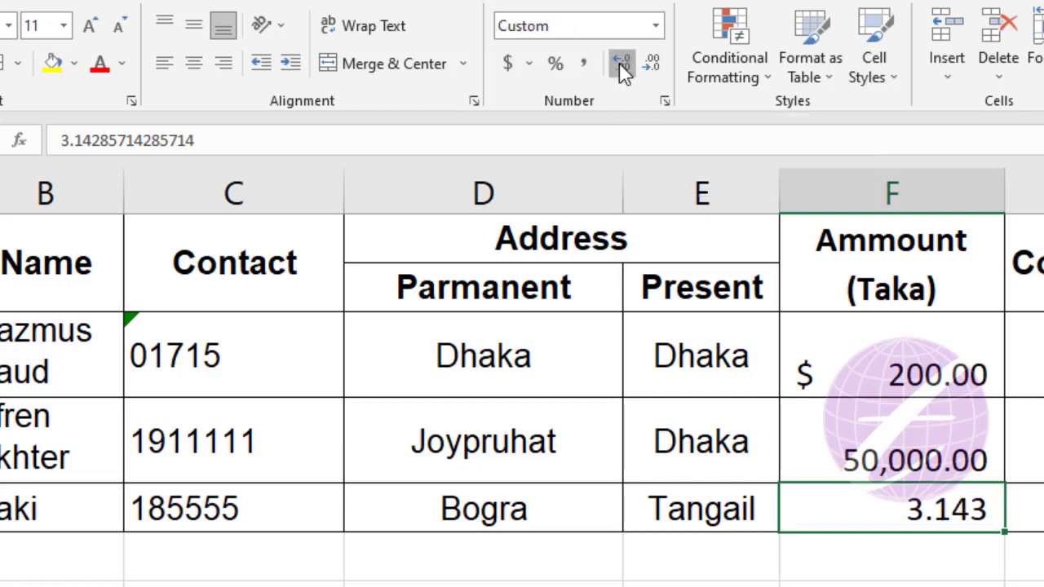
left_click(622, 65)
left_click(620, 65)
left_click(619, 65)
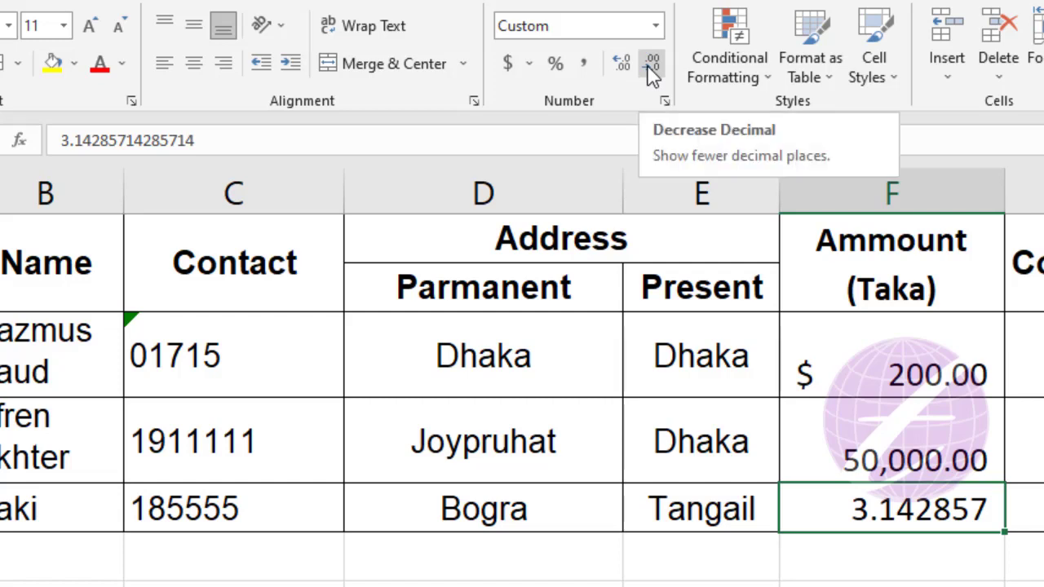
left_click(647, 64)
left_click(647, 65)
left_click(646, 64)
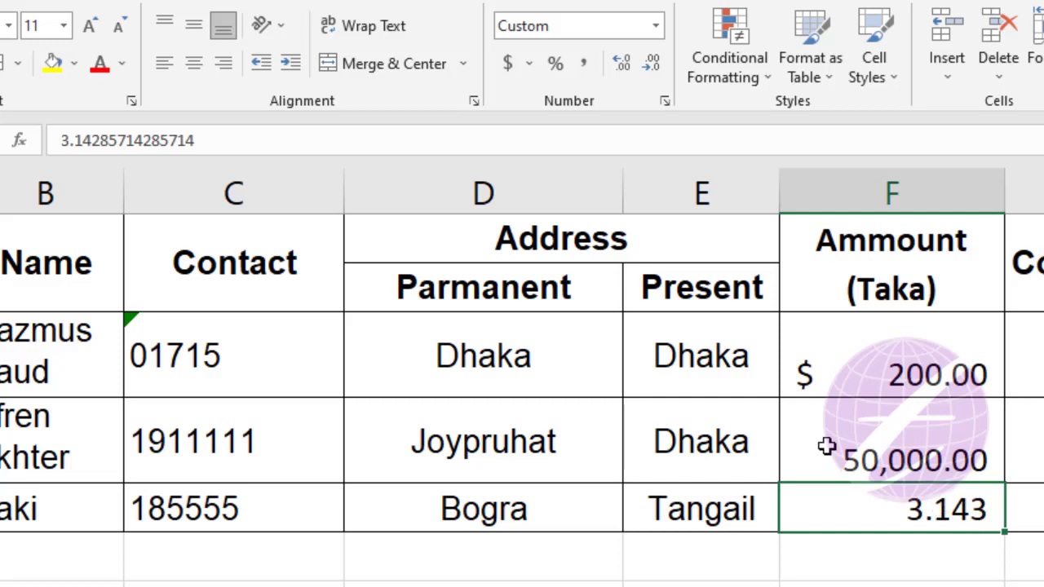
left_click(876, 558)
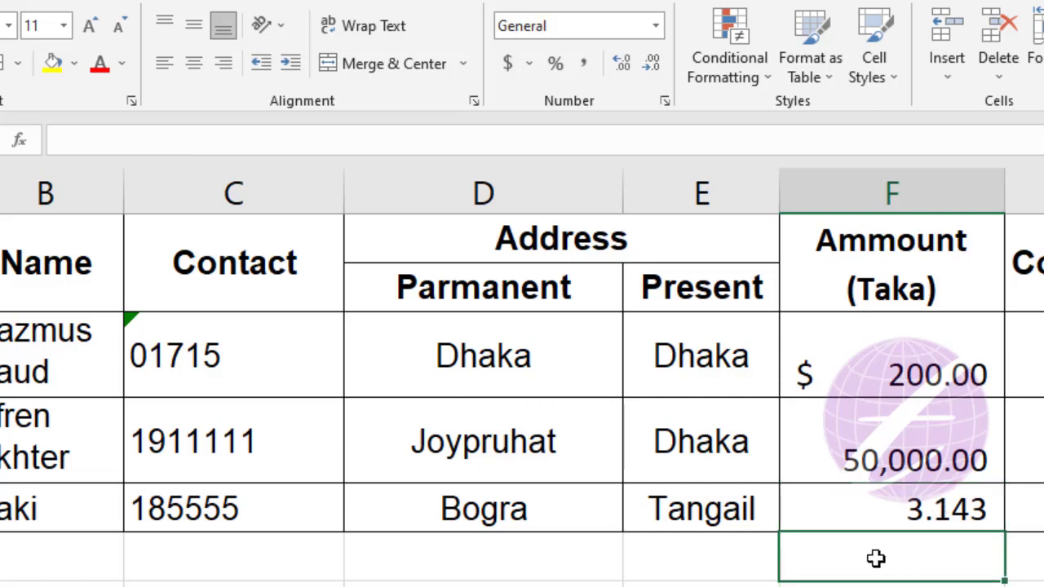
left_click(665, 101)
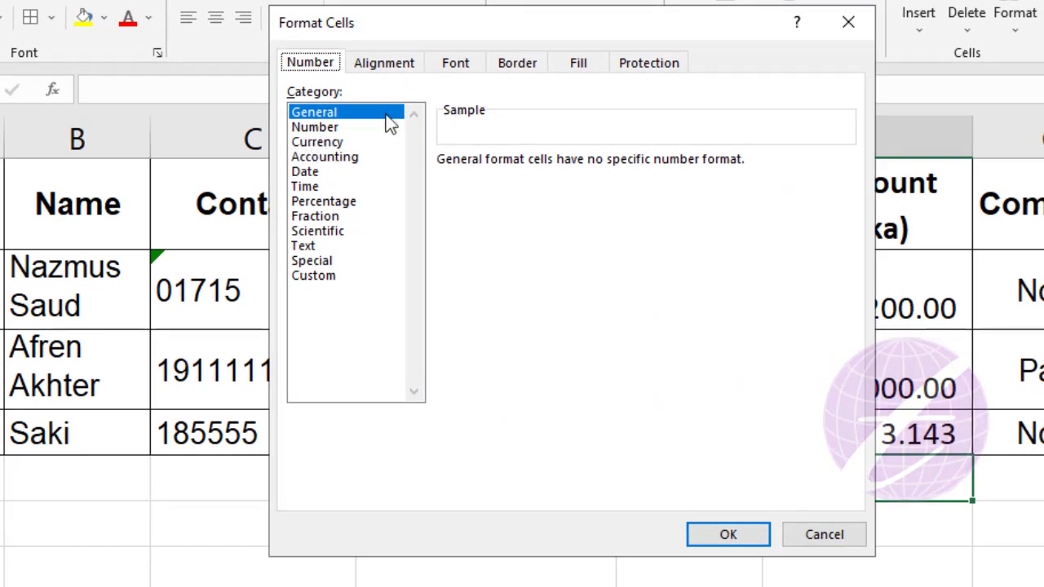
key("Down")
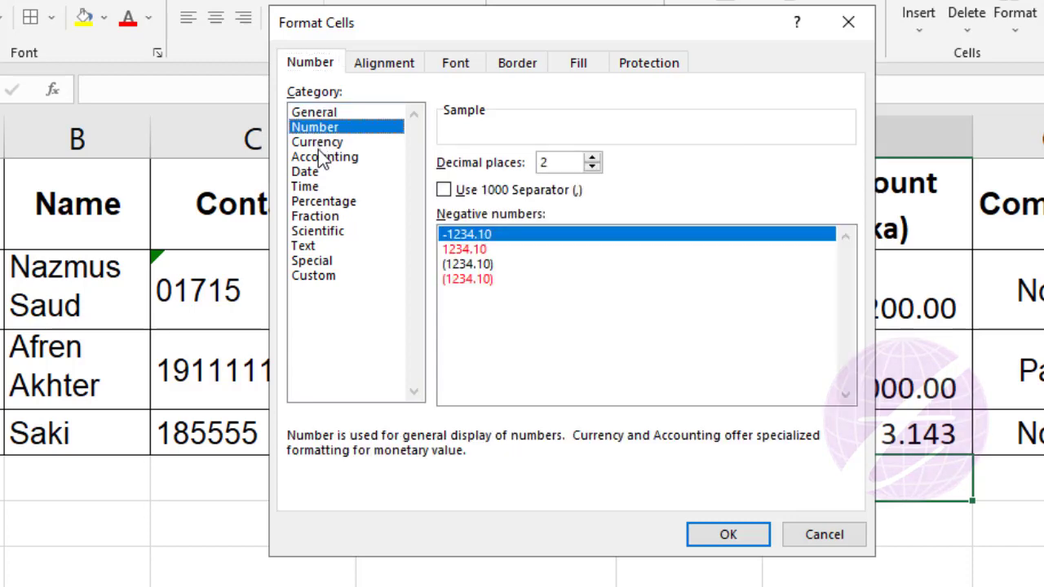
key("Down")
key("Down")
key("Down")
key("Down")
key("Down")
key("Down")
key("Down")
key("Down")
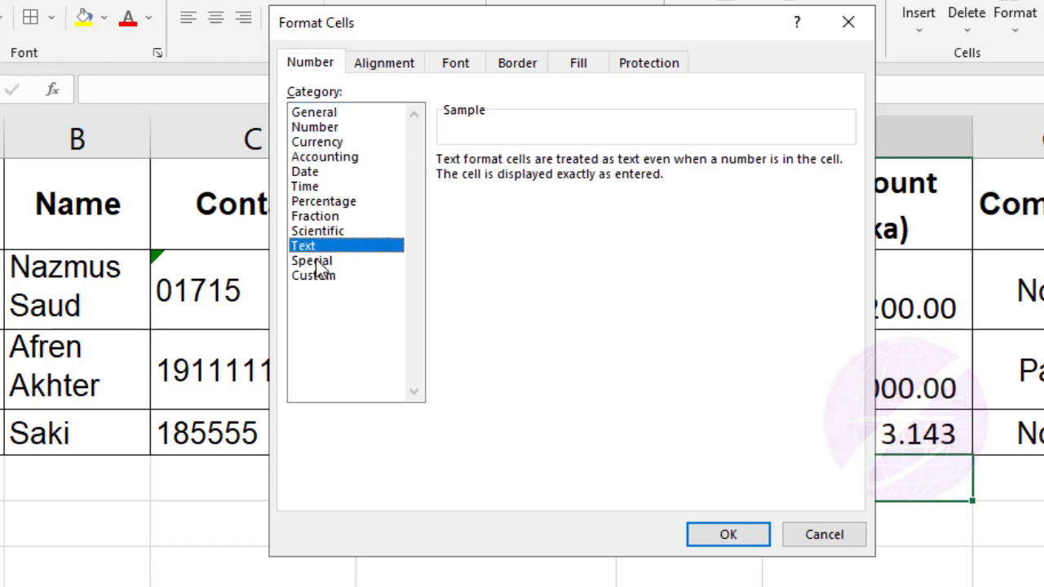
left_click(822, 538)
left_click(1016, 487)
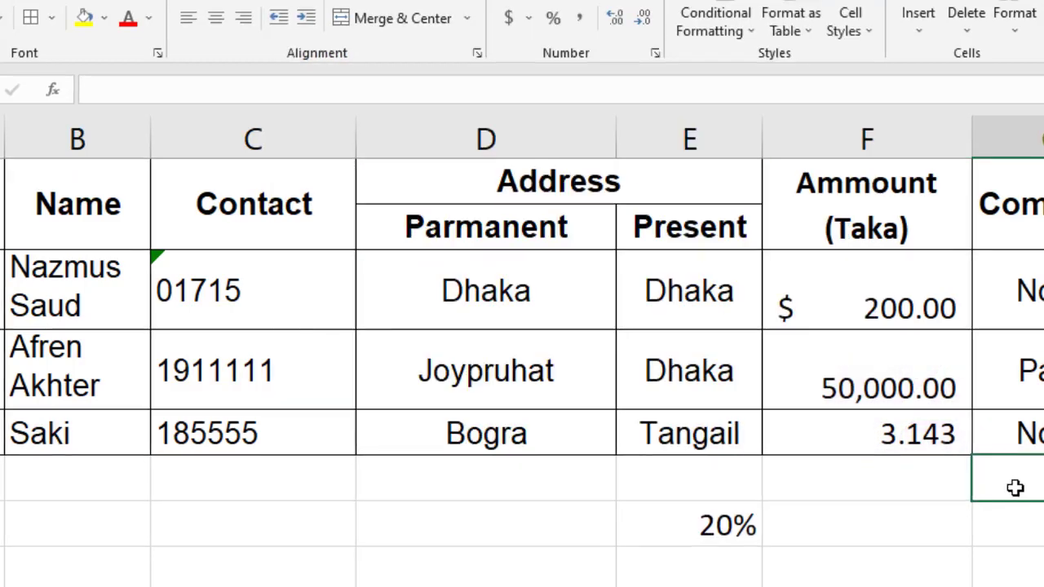